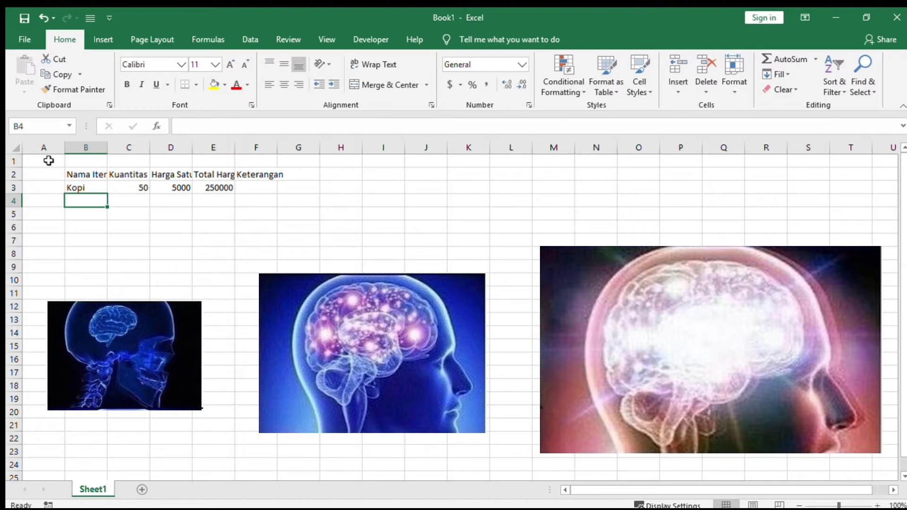
Fill row 4 with the item Tea, a quantity of 20 and a unit price of 3000.
{"action": "type", "text": "Tea"}
{"action": "key", "text": "Tab"}
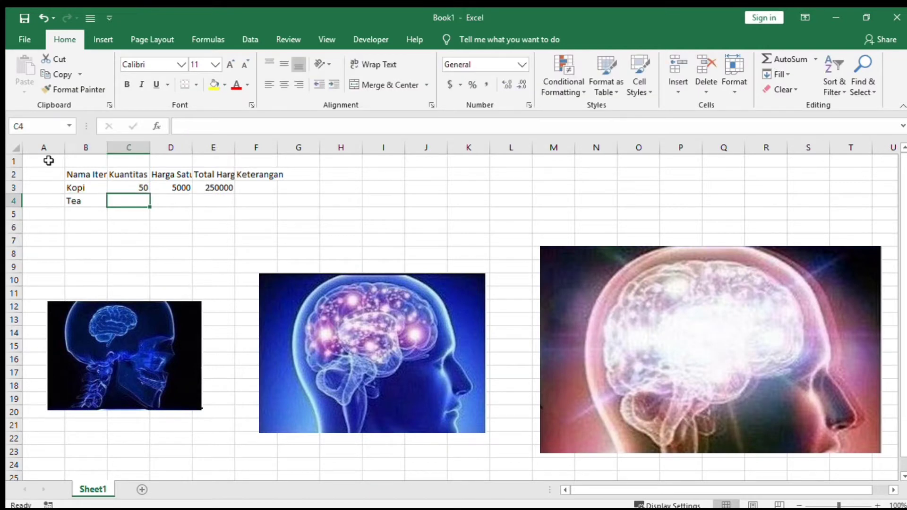
{"action": "type", "text": "20"}
{"action": "key", "text": "Tab"}
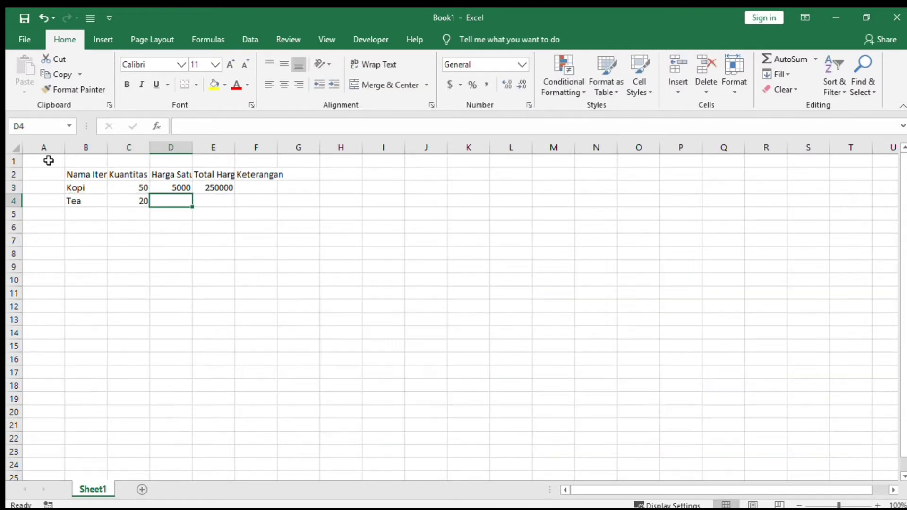
{"action": "type", "text": "3000"}
{"action": "key", "text": "Tab"}
Calculate Tea's total price in E4 by multiplying its quantity in C4 by its unit price in D4.
{"action": "type", "text": "="}
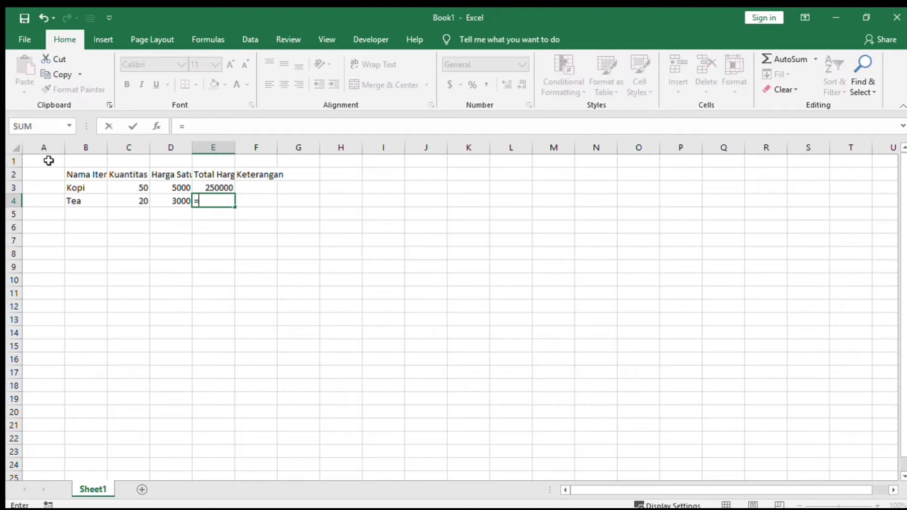
{"action": "key", "text": "Left"}
{"action": "key", "text": "Left"}
{"action": "key", "text": "shift+Left"}
{"action": "key", "text": "shift+Right"}
{"action": "type", "text": "*"}
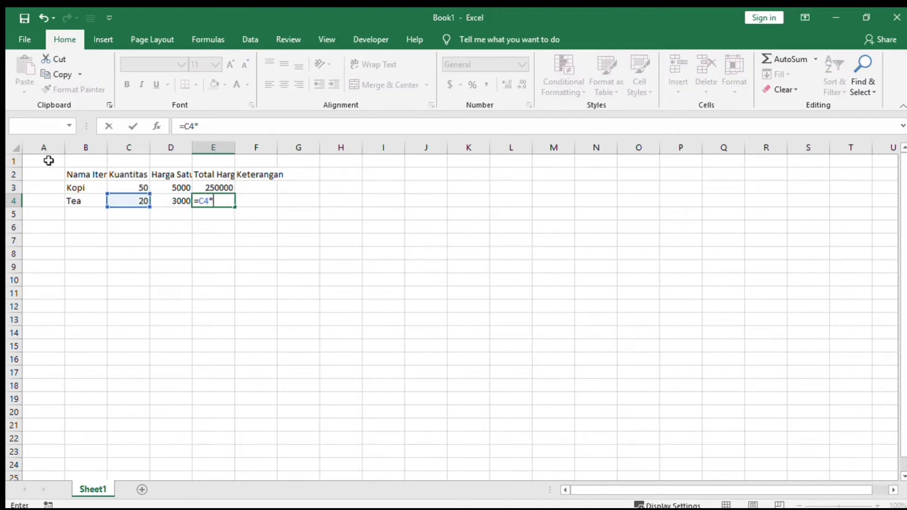
{"action": "key", "text": "Left"}
{"action": "key", "text": "Return"}
Fill row 5 with the item Susu, a quantity of 15 and a unit price of 7000.
{"action": "type", "text": "Susu"}
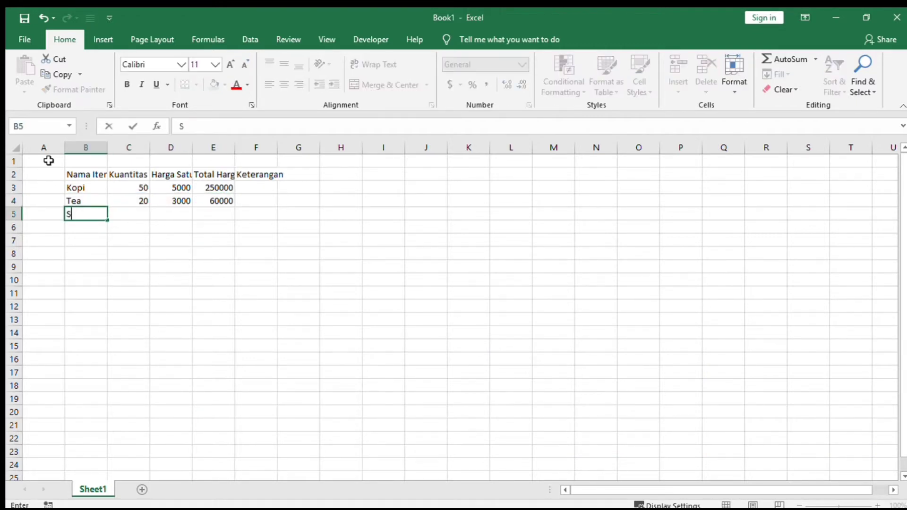
{"action": "key", "text": "Tab"}
{"action": "type", "text": "15"}
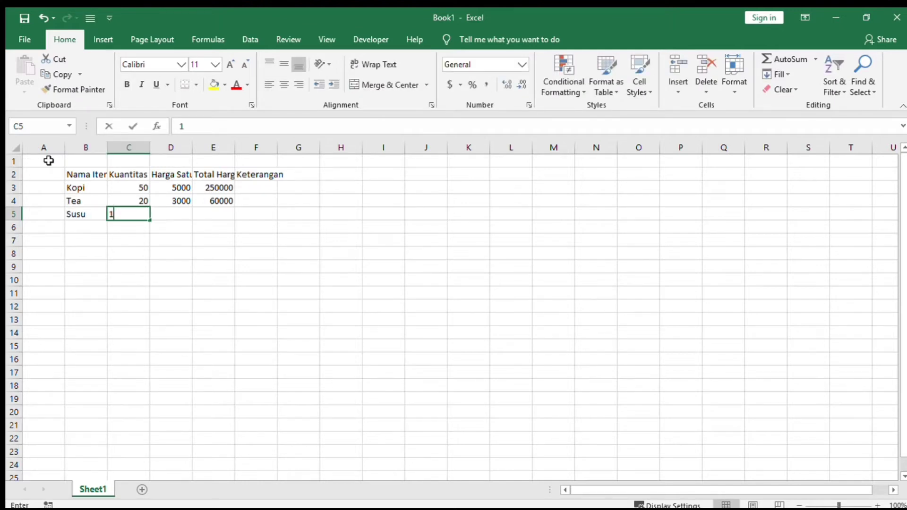
{"action": "key", "text": "Tab"}
{"action": "type", "text": "7000"}
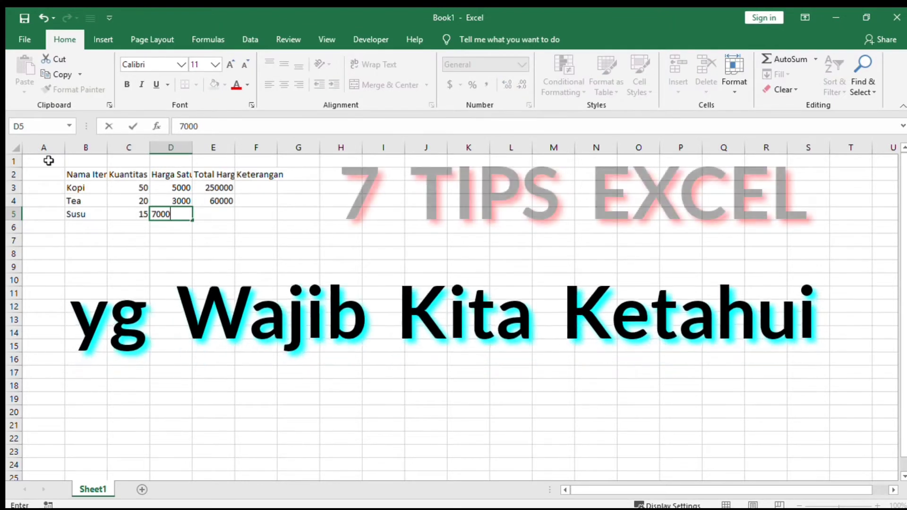
{"action": "key", "text": "Tab"}
Calculate Susu's total price in E5 as C5 times D5, and enter Kopi Susu as the next item in B6.
{"action": "type", "text": "="}
{"action": "key", "text": "Left"}
{"action": "key", "text": "Left"}
{"action": "type", "text": "*"}
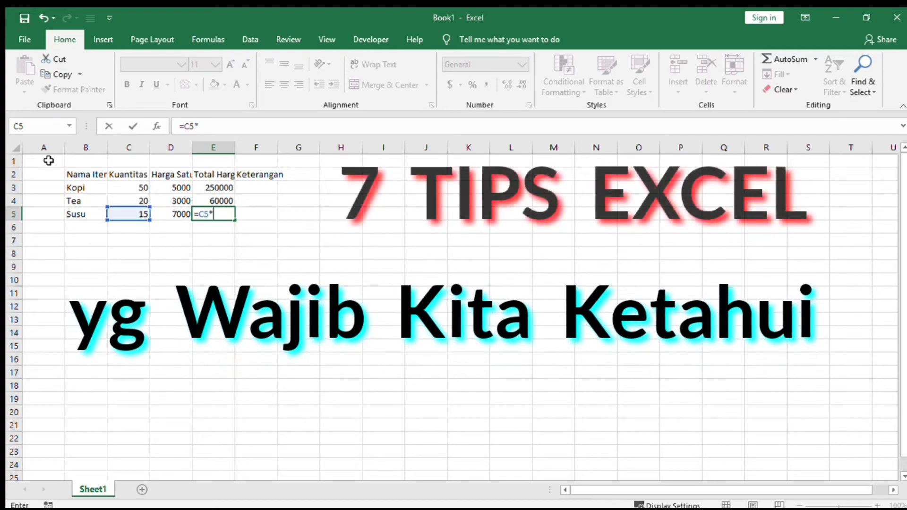
{"action": "key", "text": "Left"}
{"action": "key", "text": "Return"}
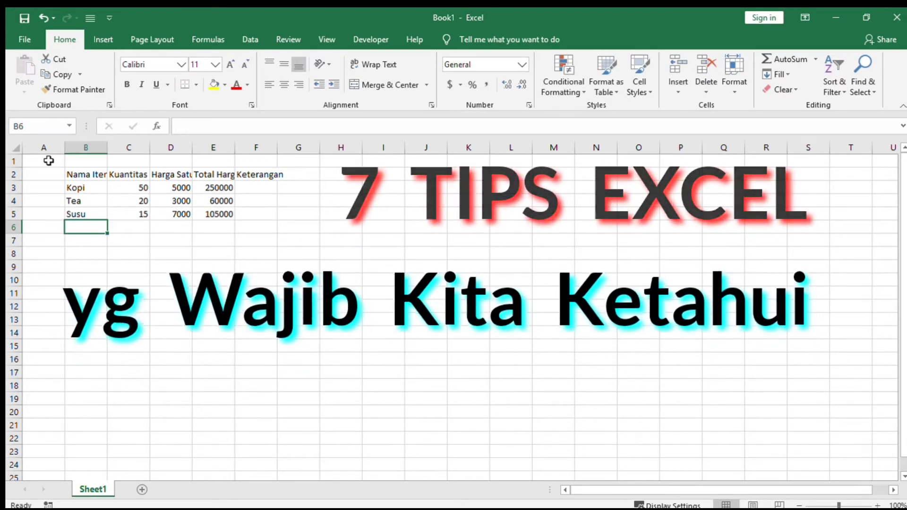
{"action": "type", "text": "Kopi Susu"}
{"action": "key", "text": "Tab"}
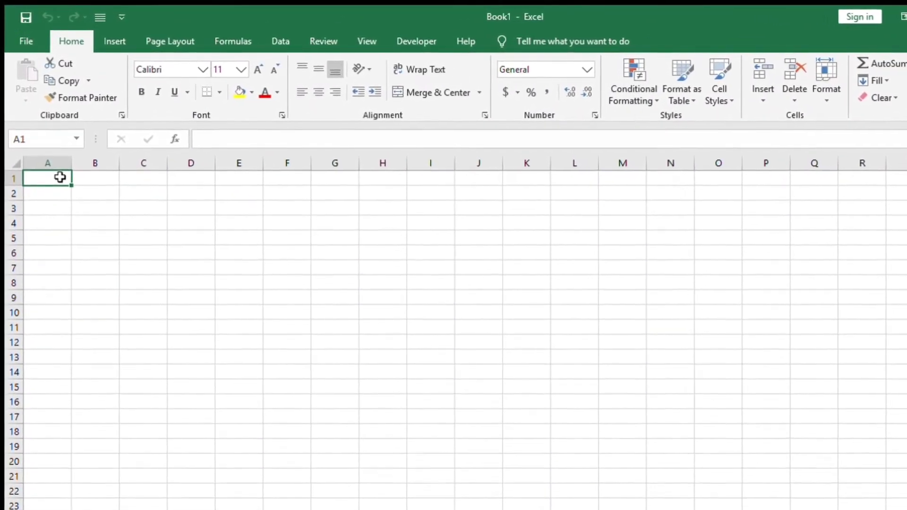
In the blank sheet, select B2 and move the selection to C2, over to A2 and back to B2.
{"action": "left_click", "coordinate": [106, 193]}
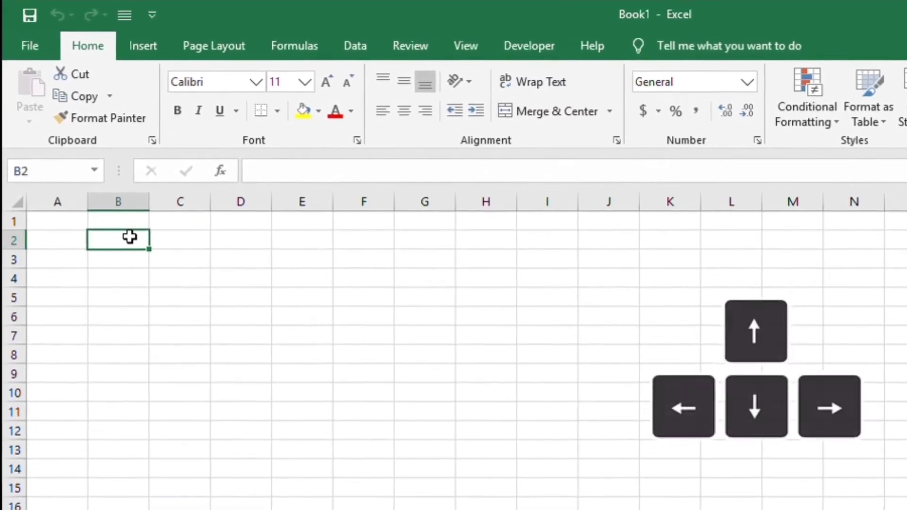
{"action": "key", "text": "Right"}
{"action": "key", "text": "Left"}
{"action": "key", "text": "Left"}
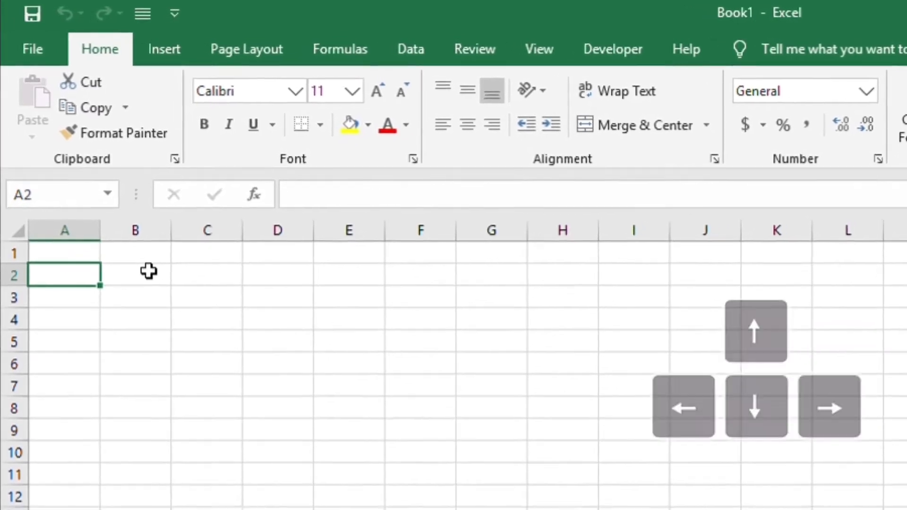
{"action": "key", "text": "Right"}
Enter the text Sesuatu in cell E5, visit the neighbouring cells and reselect E5.
{"action": "left_click", "coordinate": [330, 328]}
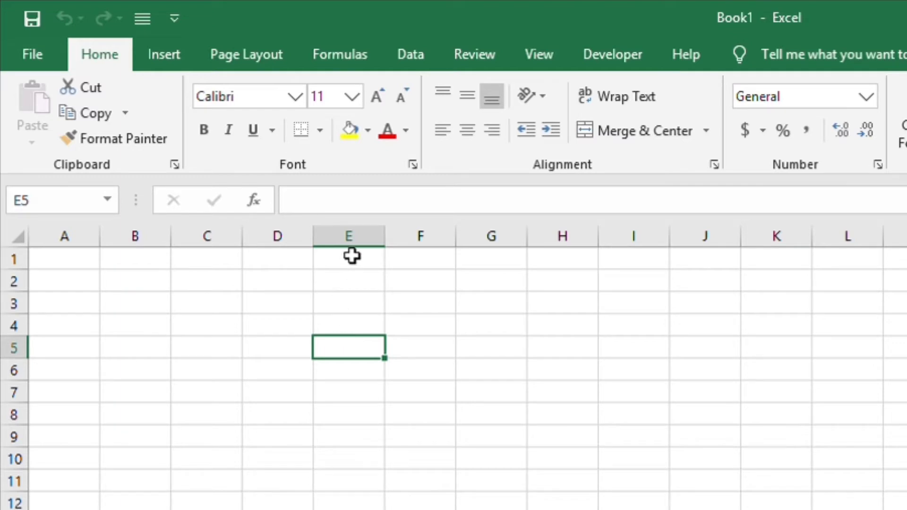
{"action": "type", "text": "Sesuatu"}
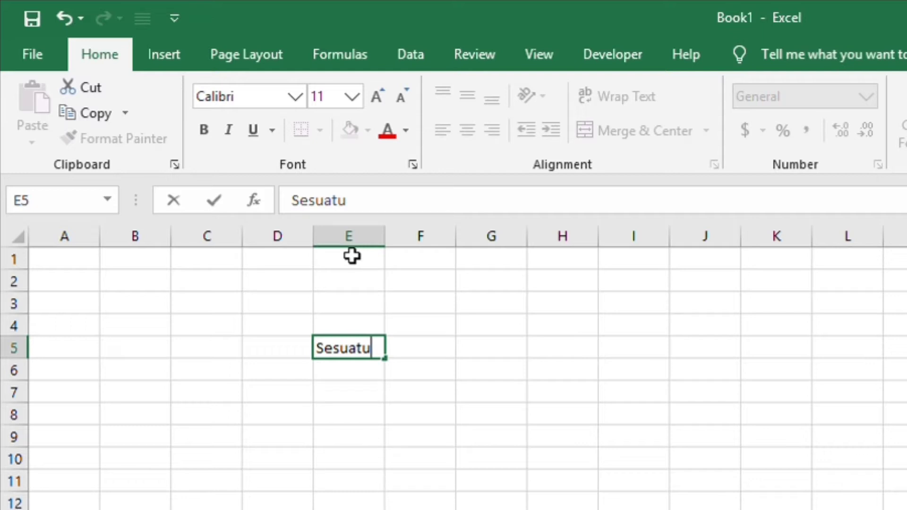
{"action": "key", "text": "Right"}
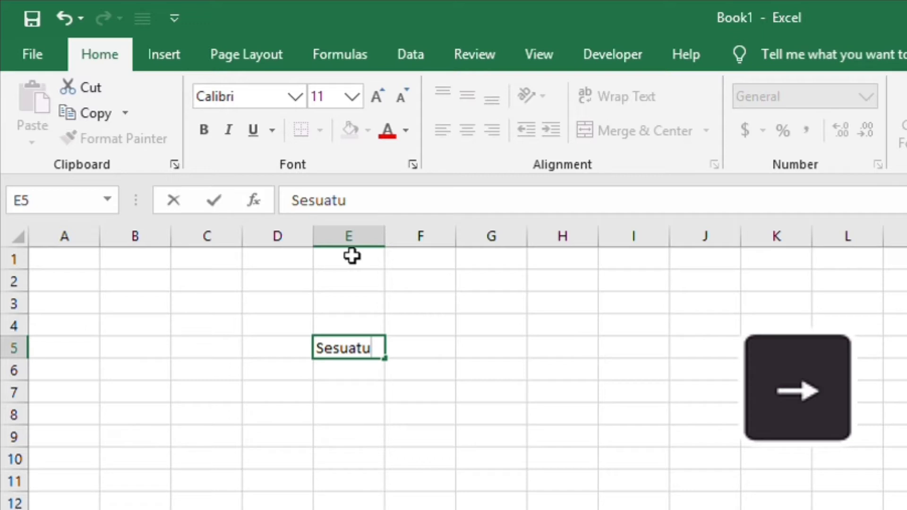
{"action": "key", "text": "Right"}
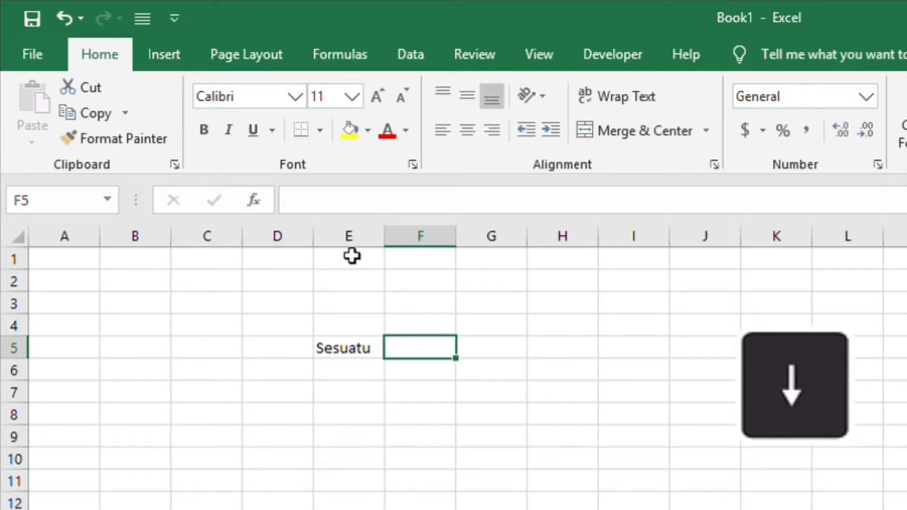
{"action": "key", "text": "Left"}
{"action": "key", "text": "Down"}
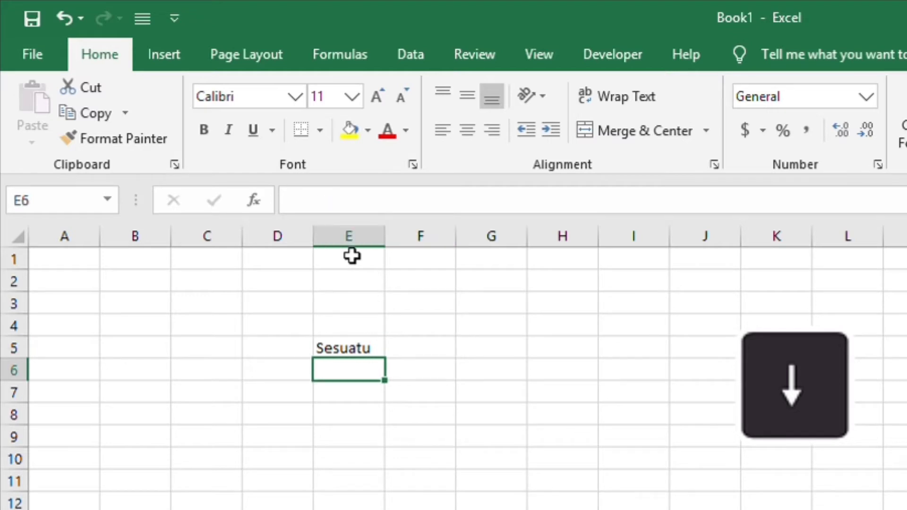
{"action": "key", "text": "Up"}
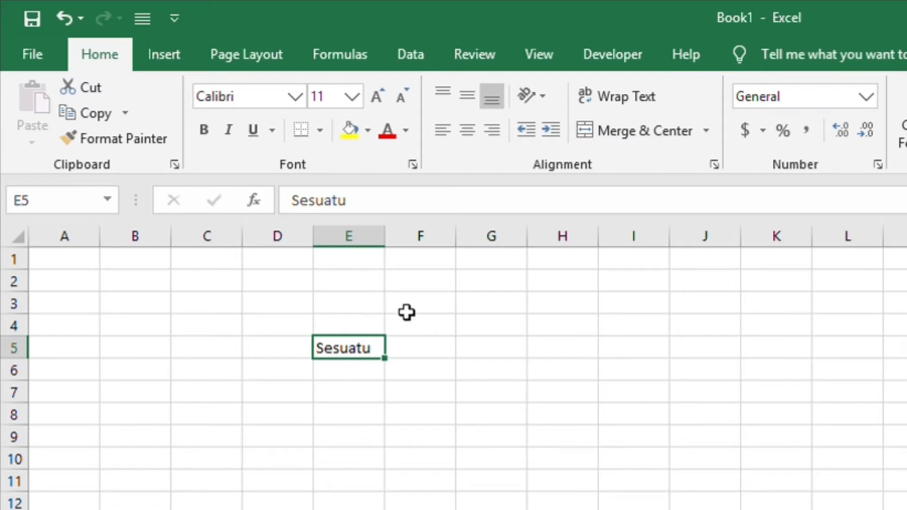
Extend the existing text in cell E5 to read "Sesuatu lain".
{"action": "double_click", "coordinate": [373, 347]}
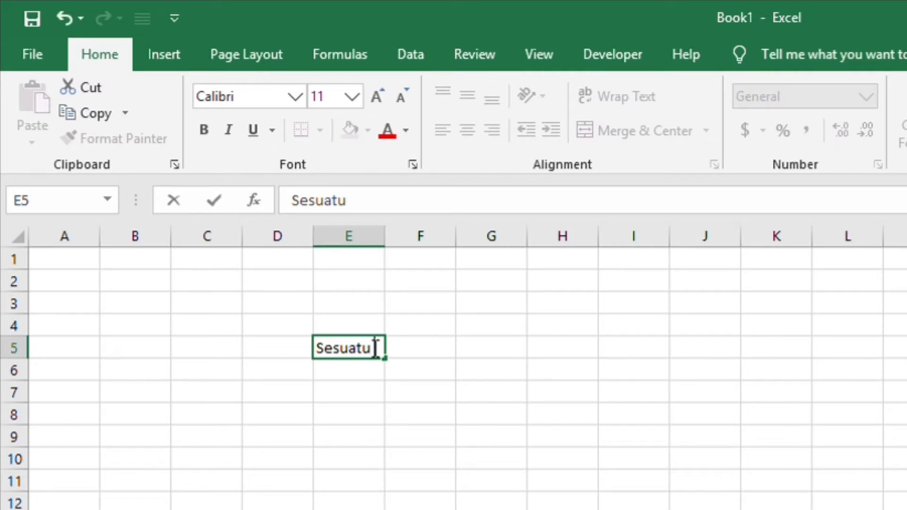
{"action": "type", "text": "lain"}
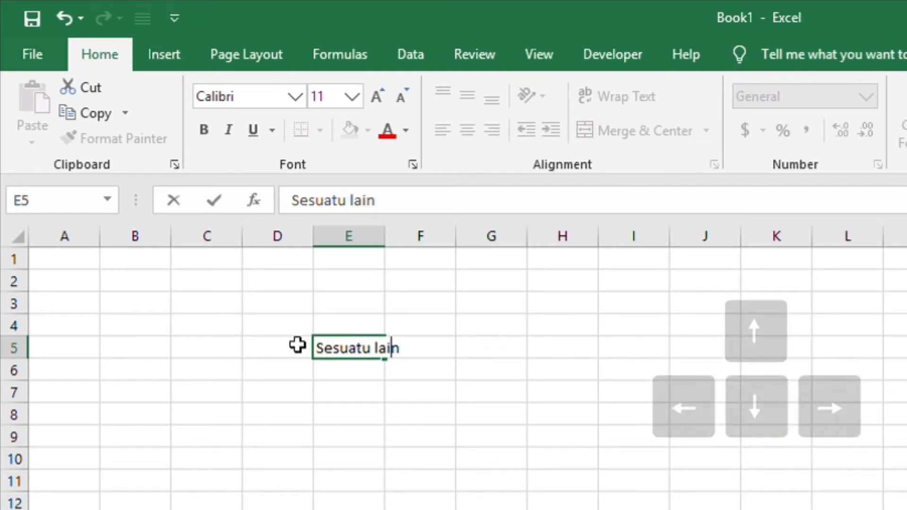
Move the insertion point backward and forward through the text in cell E5 while it is being edited.
{"action": "key", "text": "Left"}
{"action": "key", "text": "Left"}
{"action": "key", "text": "Left"}
{"action": "key", "text": "Left"}
{"action": "key", "text": "Left"}
{"action": "key", "text": "Left"}
{"action": "key", "text": "Left"}
{"action": "key", "text": "Left"}
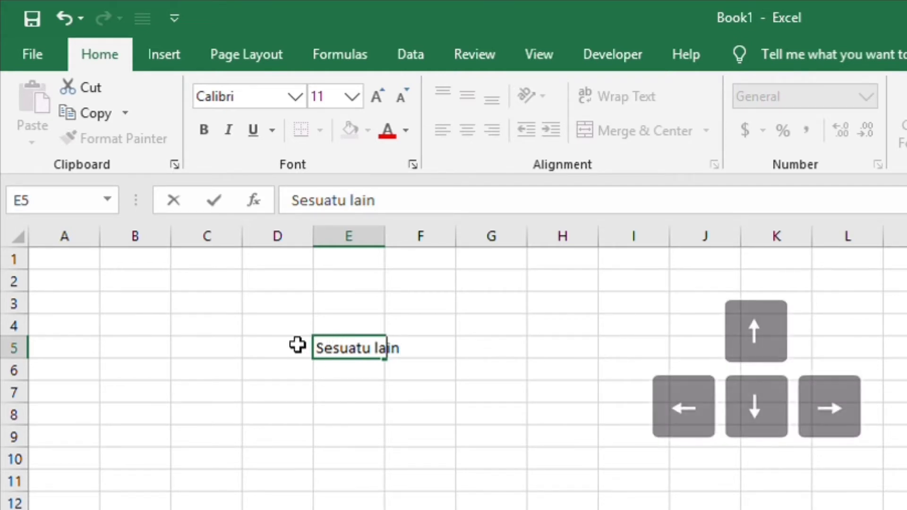
{"action": "key", "text": "Right"}
{"action": "key", "text": "Right"}
{"action": "key", "text": "Right"}
{"action": "key", "text": "Right"}
{"action": "key", "text": "Right"}
{"action": "key", "text": "Right"}
{"action": "key", "text": "Right"}
{"action": "key", "text": "Right"}
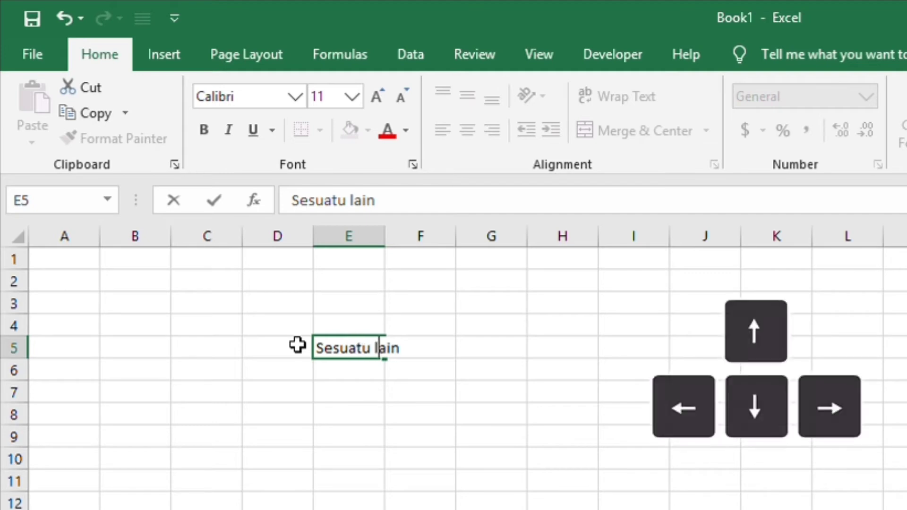
{"action": "key", "text": "BackSpace"}
{"action": "key", "text": "BackSpace"}
{"action": "key", "text": "BackSpace"}
{"action": "key", "text": "BackSpace"}
{"action": "key", "text": "BackSpace"}
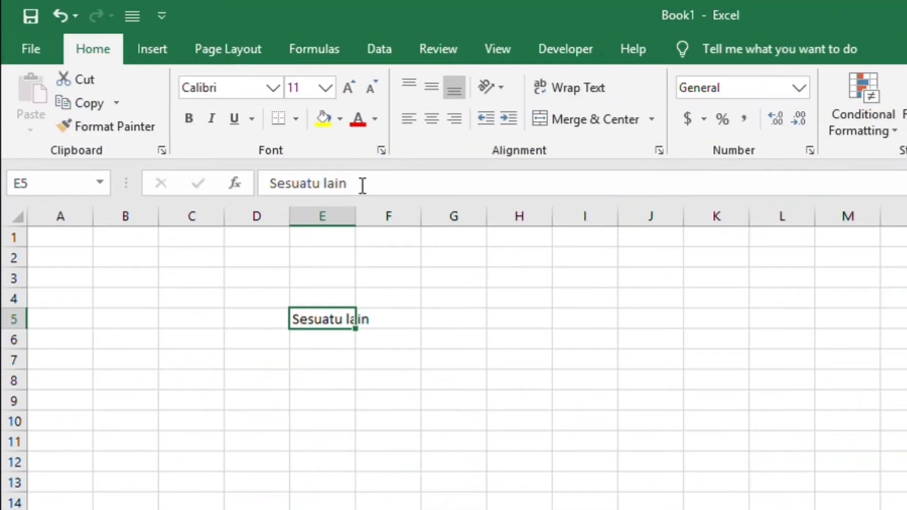
Reopen E5 for editing and confirm its text twice, moving once to F5 and once to E6 and returning each time.
{"action": "left_click", "coordinate": [362, 184]}
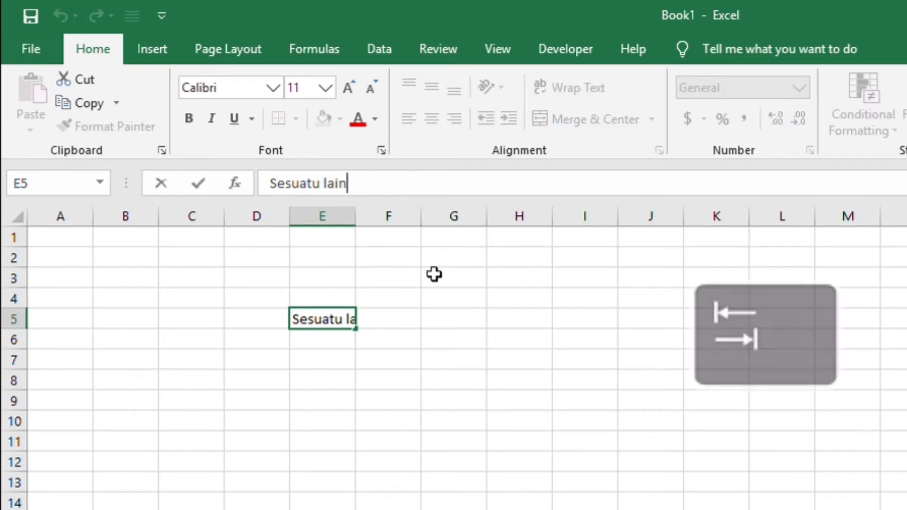
{"action": "key", "text": "Tab"}
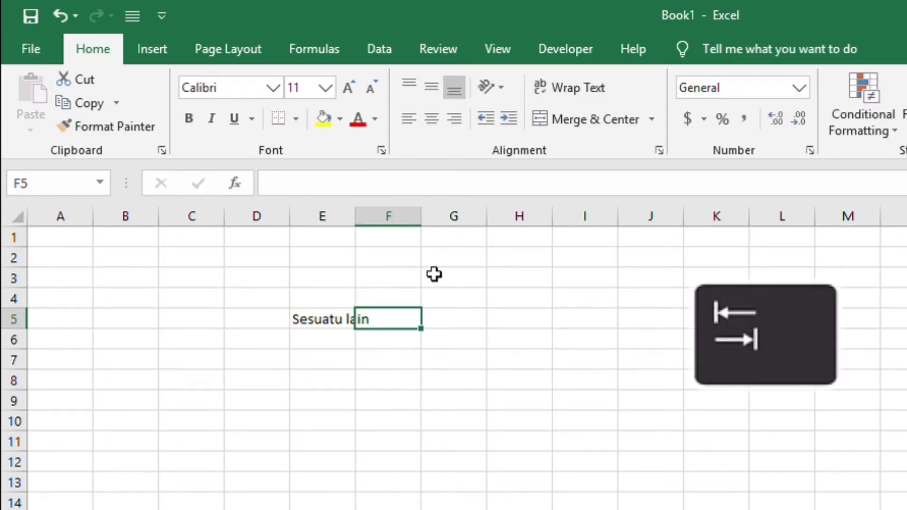
{"action": "key", "text": "shift+Tab"}
{"action": "key", "text": "F2"}
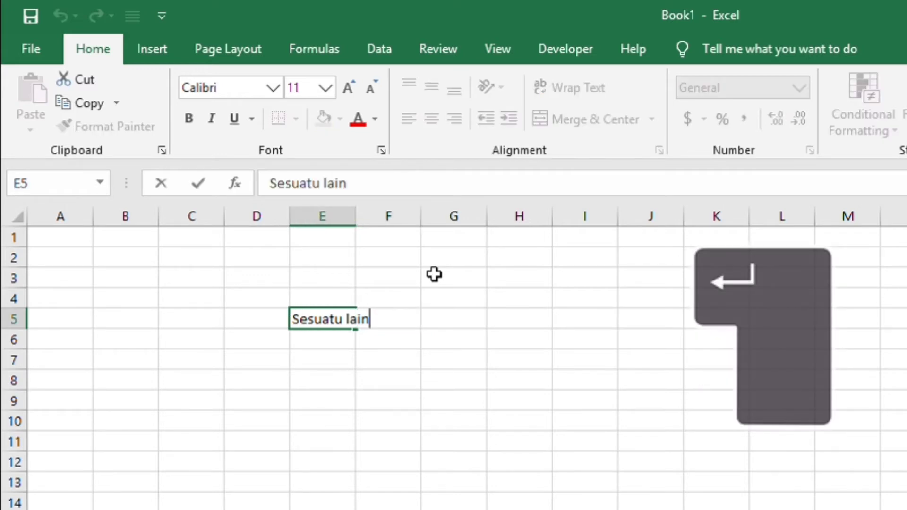
{"action": "key", "text": "Return"}
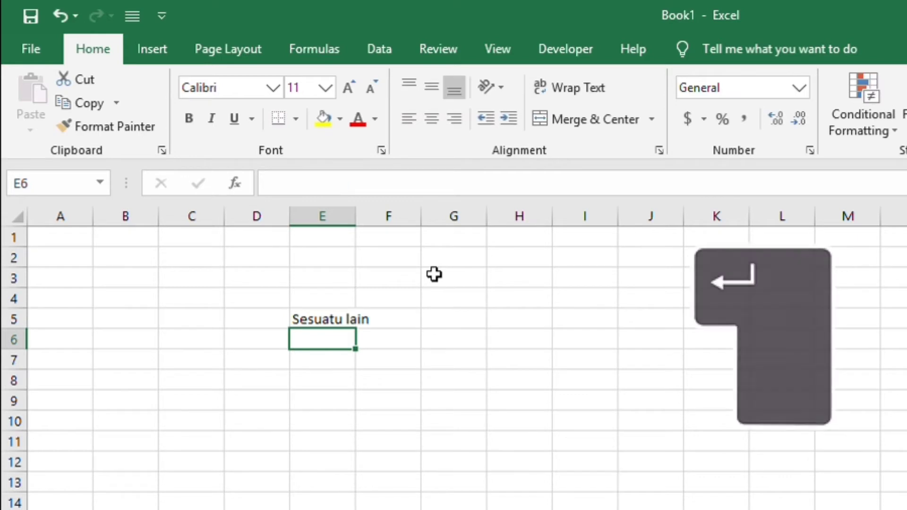
{"action": "key", "text": "shift+Return"}
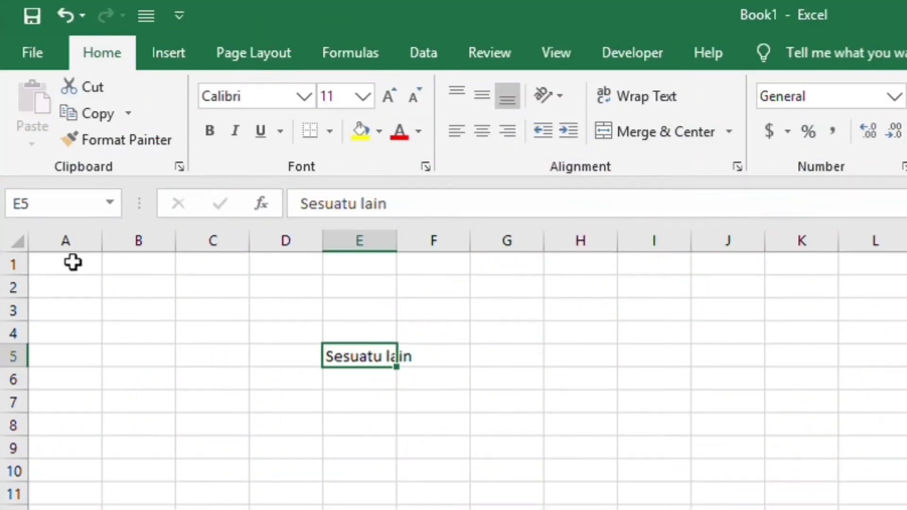
Select cell A1 and move the selection one cell at a time along the first row to D1.
{"action": "left_click", "coordinate": [73, 262]}
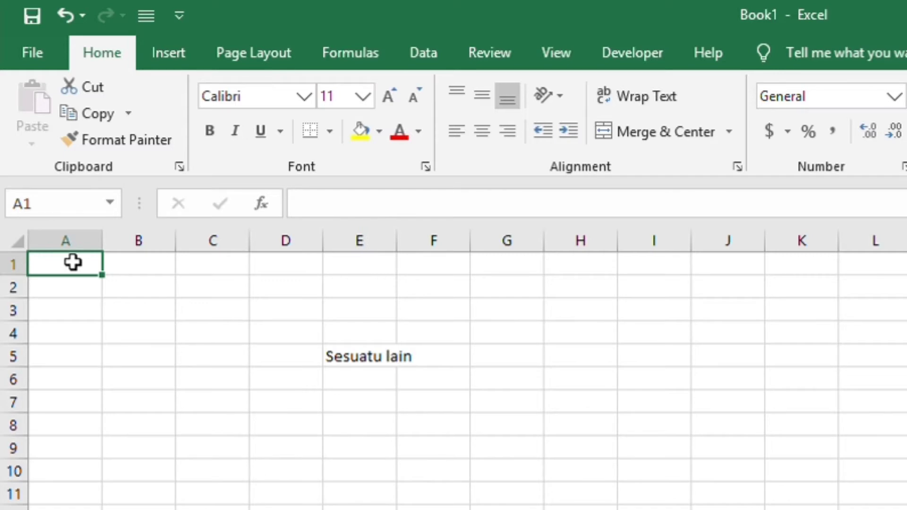
{"action": "key", "text": "Right"}
{"action": "key", "text": "Right"}
{"action": "key", "text": "Right"}
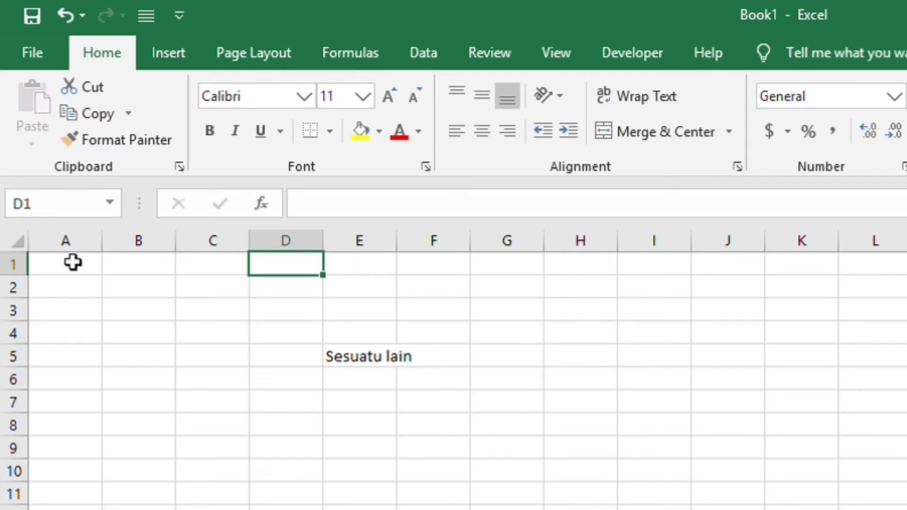
Starting at A1, step the selection across the first columns row by row through row 4, returning to column A for each new row.
{"action": "left_click", "coordinate": [73, 263]}
{"action": "key", "text": "Return"}
{"action": "key", "text": "Tab"}
{"action": "key", "text": "Tab"}
{"action": "key", "text": "Tab"}
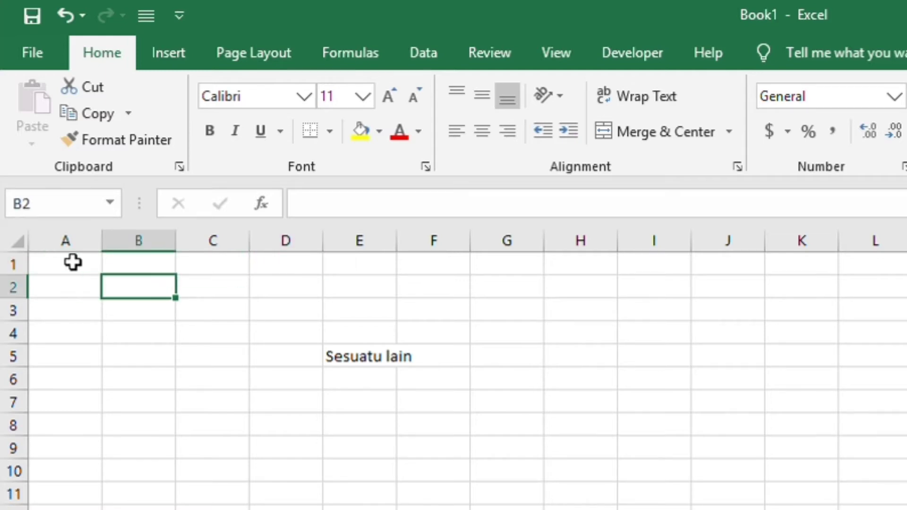
{"action": "key", "text": "Return"}
{"action": "key", "text": "Tab"}
{"action": "key", "text": "Tab"}
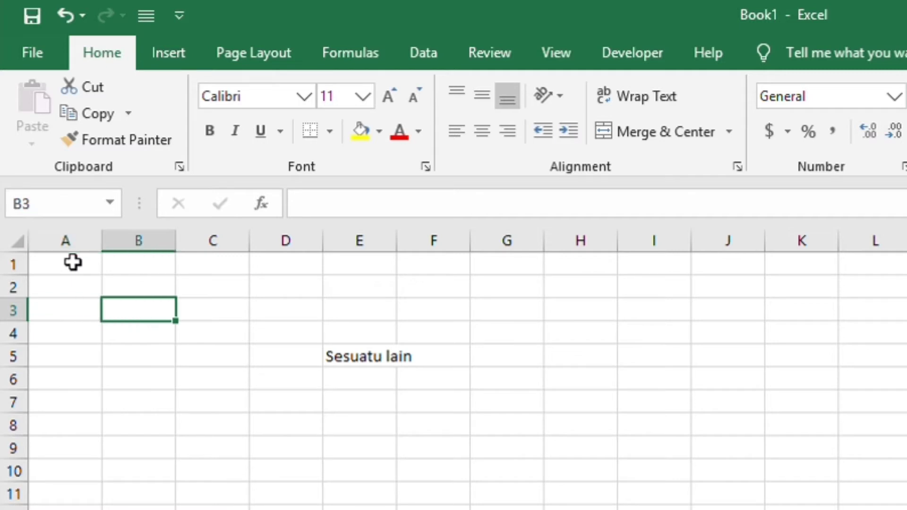
{"action": "key", "text": "Return"}
{"action": "key", "text": "Tab"}
{"action": "key", "text": "Tab"}
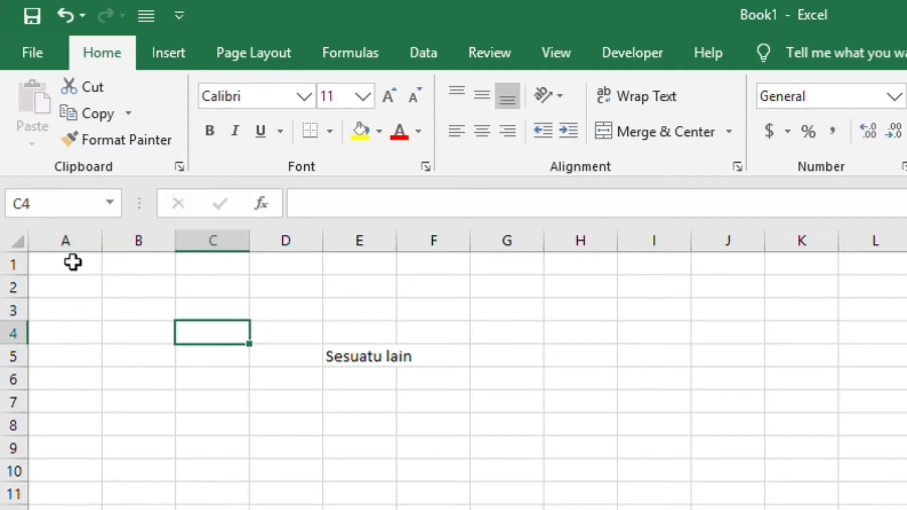
{"action": "key", "text": "Tab"}
{"action": "key", "text": "Return"}
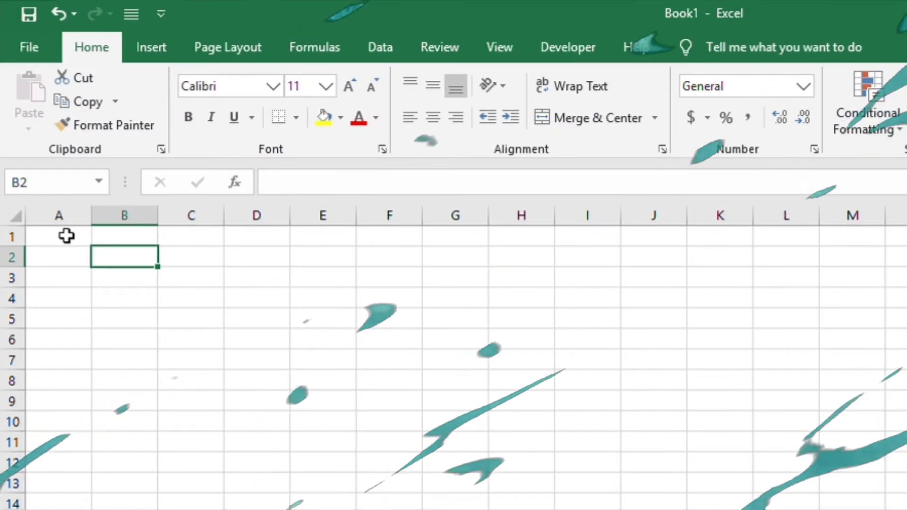
Enter the headers Nama Item, Kuantitas, Harga Satuan, Total Harga and Keterangan in B2 through F2, finishing at B3.
{"action": "type", "text": "Nama I"}
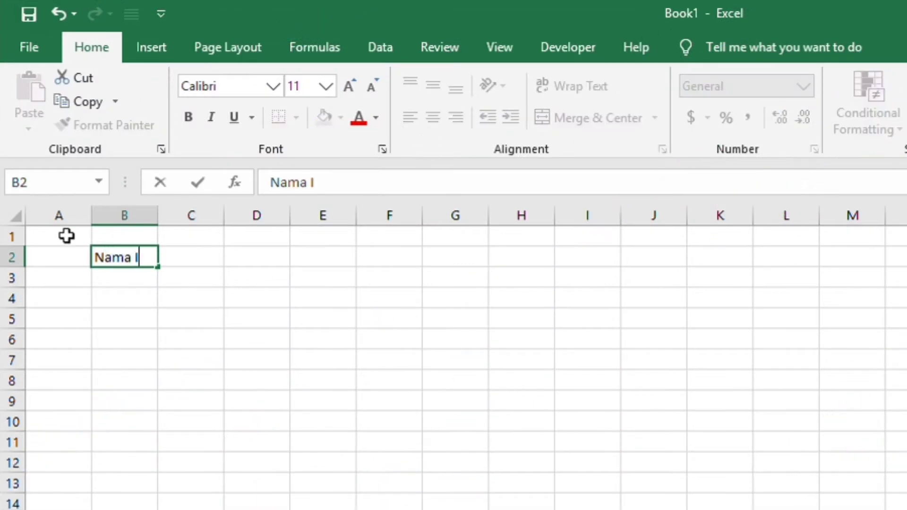
{"action": "type", "text": "tem"}
{"action": "key", "text": "Tab"}
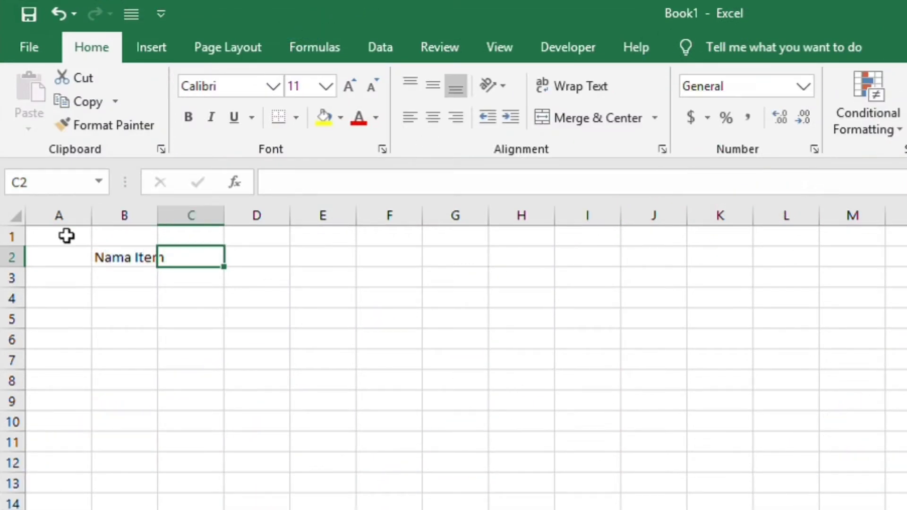
{"action": "type", "text": "Kuantitas"}
{"action": "key", "text": "Tab"}
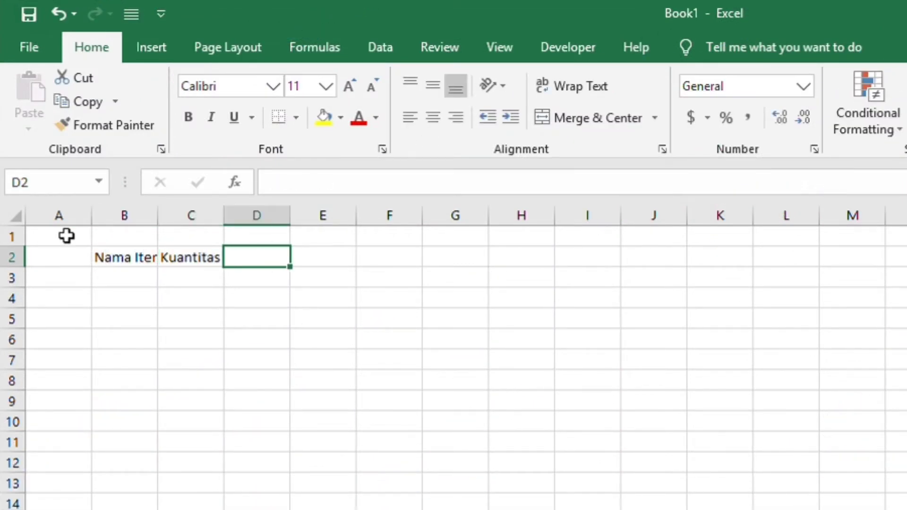
{"action": "type", "text": "Harga Satuan"}
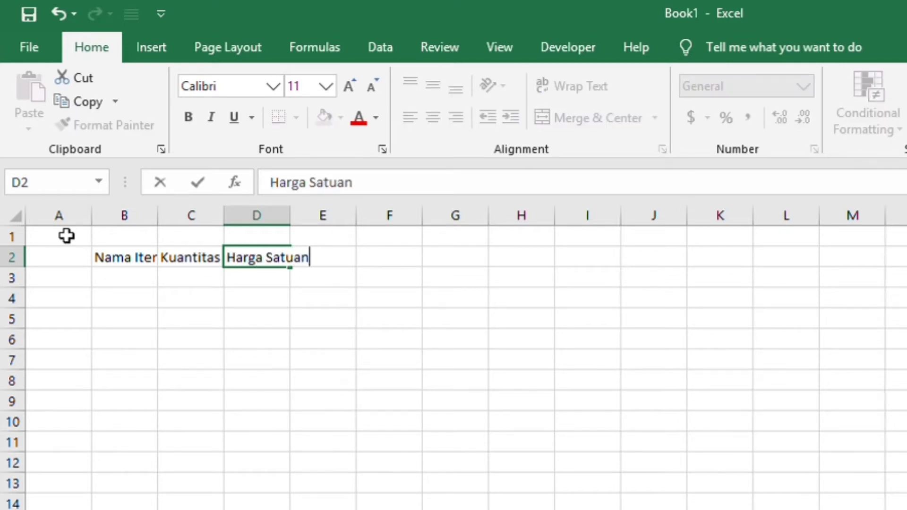
{"action": "key", "text": "Tab"}
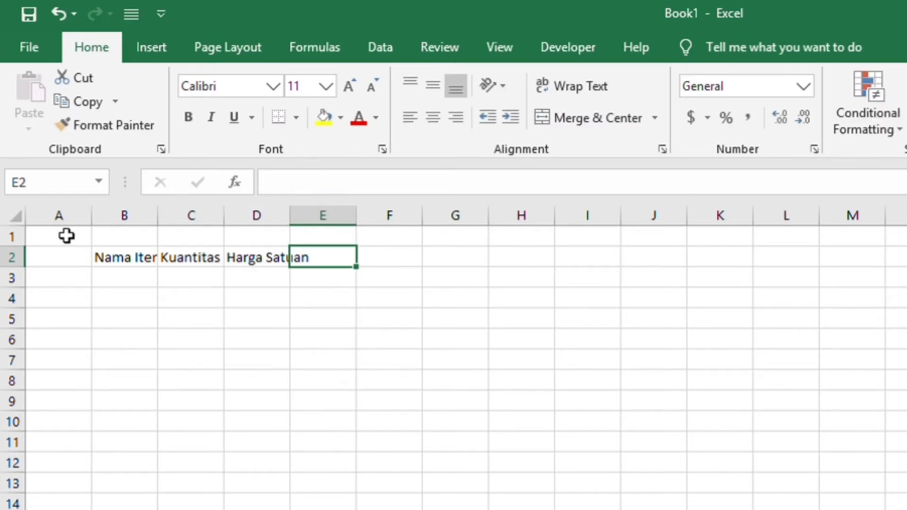
{"action": "type", "text": "Total Harga"}
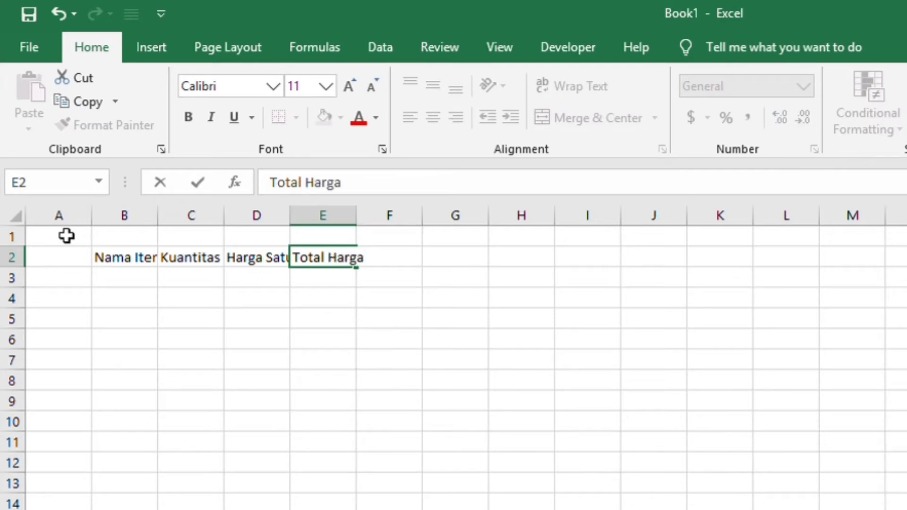
{"action": "key", "text": "Tab"}
{"action": "type", "text": "Keterangan"}
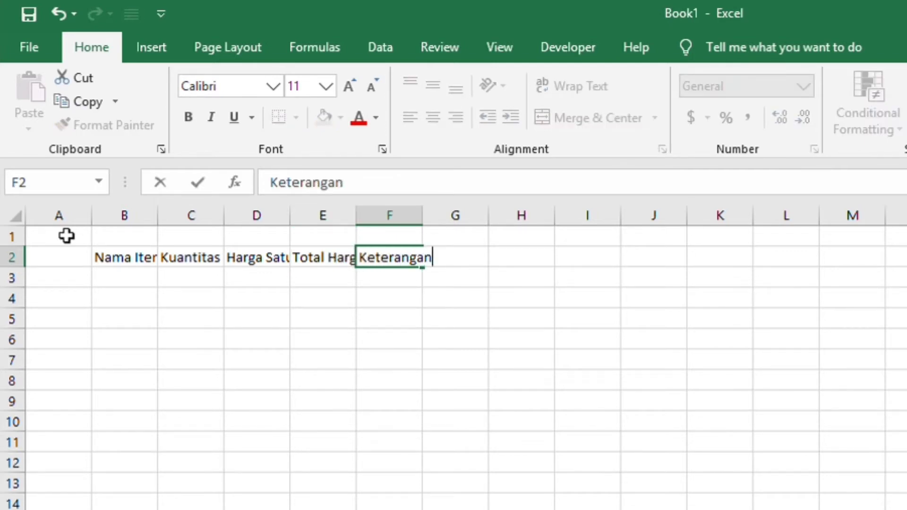
{"action": "key", "text": "Return"}
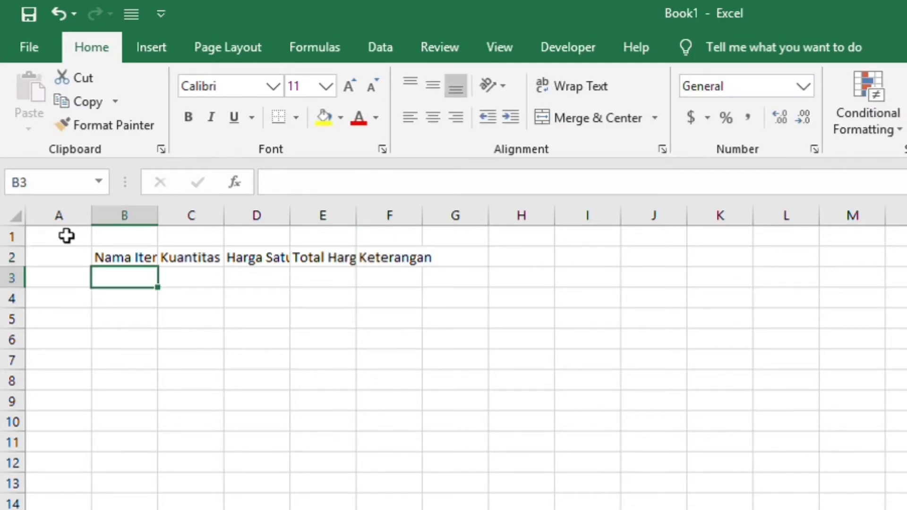
Fill B3 through D3 with the item Kopi, quantity 50 and unit price 5000.
{"action": "type", "text": "Kopi"}
{"action": "key", "text": "Tab"}
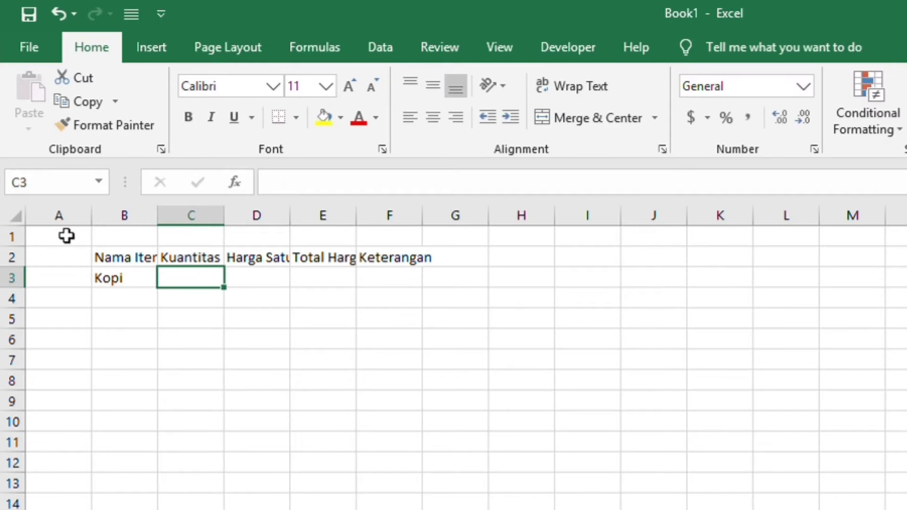
{"action": "type", "text": "50"}
{"action": "key", "text": "Tab"}
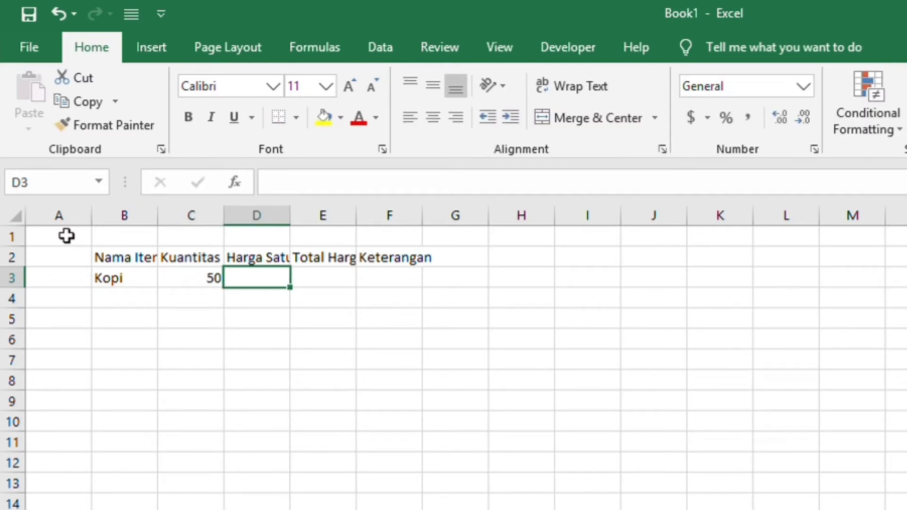
{"action": "type", "text": "5000"}
{"action": "key", "text": "Tab"}
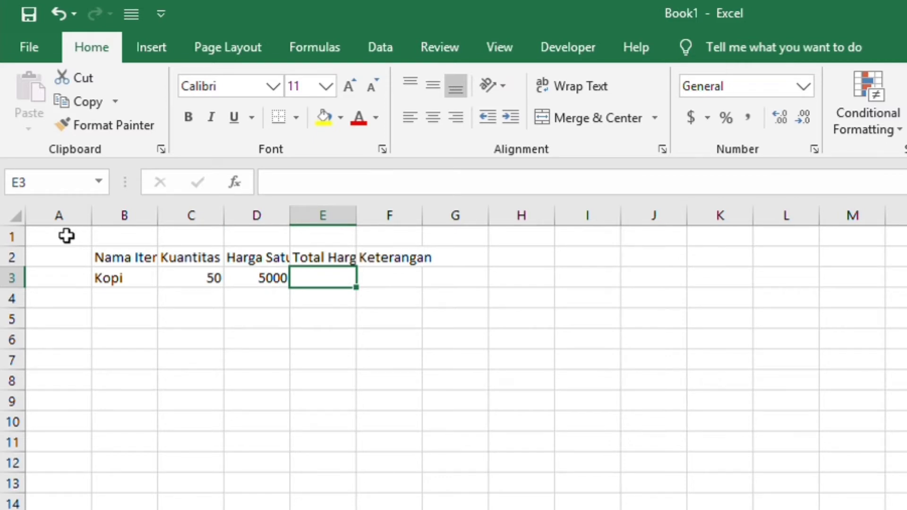
Calculate Kopi's total price in E3 with the formula =C3*D3 and return to the item column in row 4.
{"action": "type", "text": "="}
{"action": "key", "text": "Left"}
{"action": "key", "text": "Left"}
{"action": "type", "text": "*"}
{"action": "key", "text": "Left"}
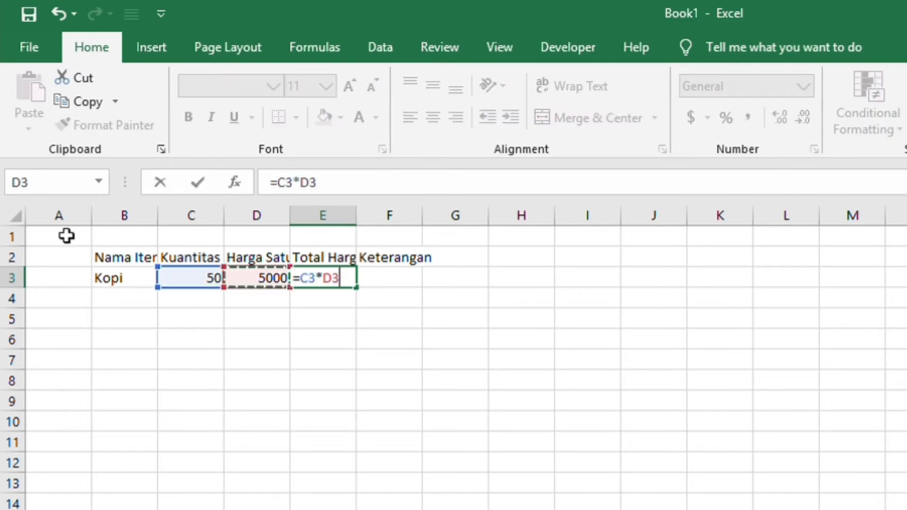
{"action": "key", "text": "Return"}
Fill B4 through D4 with the item Tea, quantity 20 and unit price 3000.
{"action": "type", "text": "Tea"}
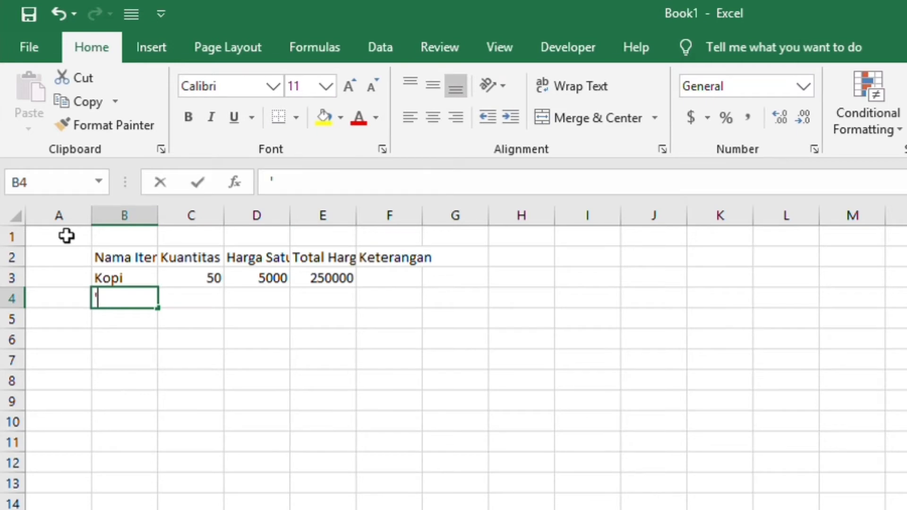
{"action": "key", "text": "Tab"}
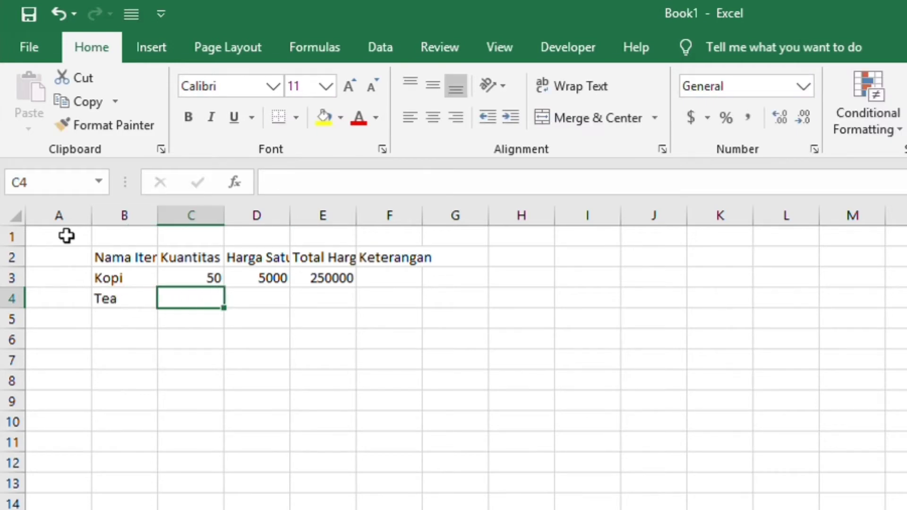
{"action": "type", "text": "20"}
{"action": "key", "text": "Tab"}
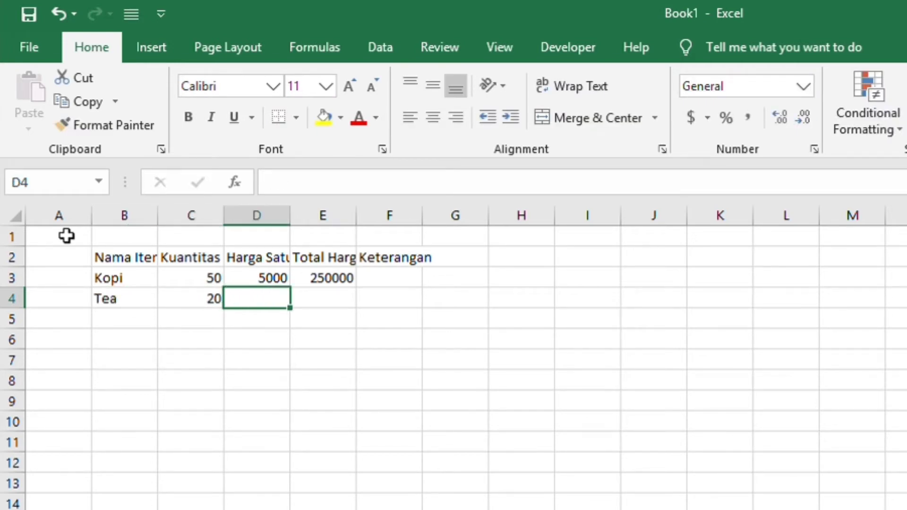
{"action": "type", "text": "3000"}
{"action": "key", "text": "Tab"}
Calculate Tea's total price in E4 by multiplying C4 by D4 and return to the item column in row 5.
{"action": "type", "text": "="}
{"action": "key", "text": "Left"}
{"action": "key", "text": "Left"}
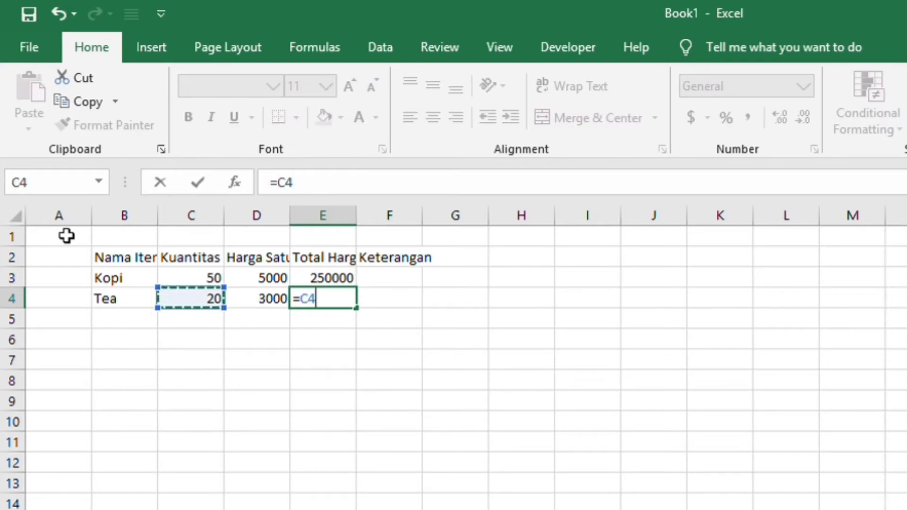
{"action": "type", "text": "*"}
{"action": "key", "text": "Left"}
{"action": "key", "text": "Return"}
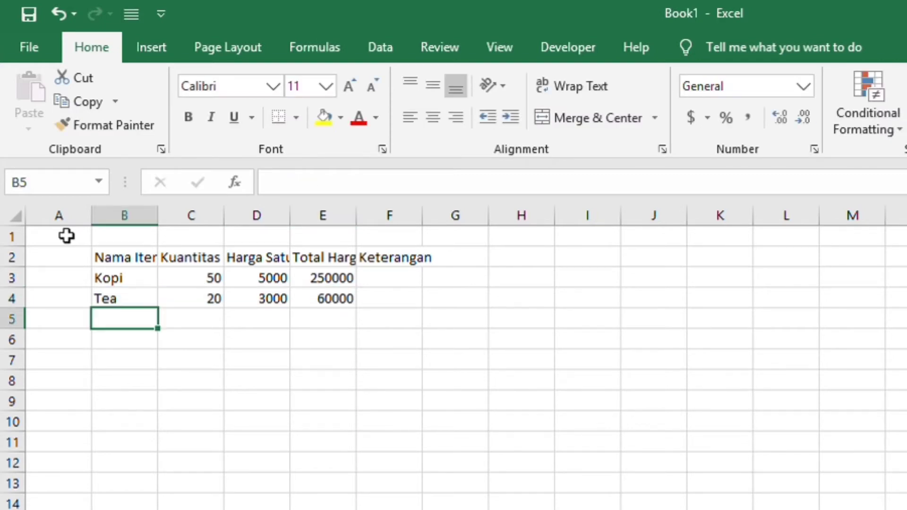
Fill B5 through D5 with the item Susu, quantity 15 and unit price 7000.
{"action": "type", "text": "Susu"}
{"action": "key", "text": "Tab"}
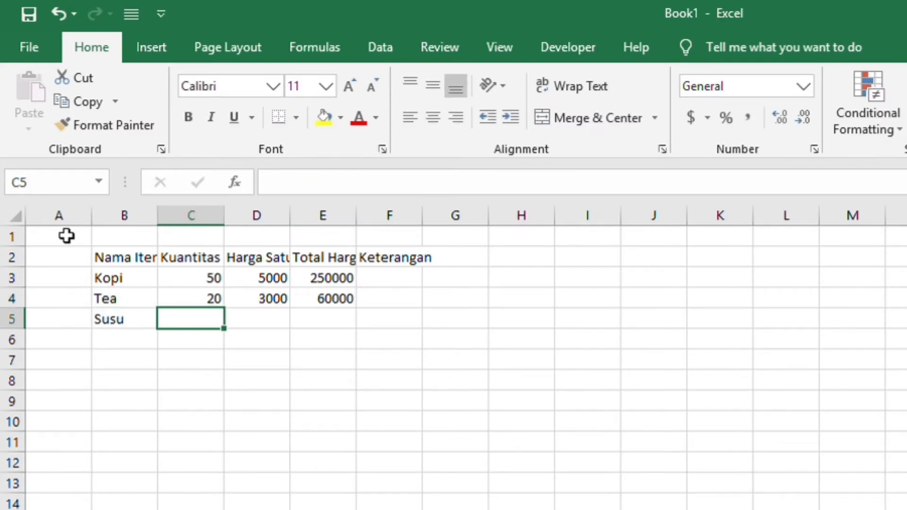
{"action": "type", "text": "15"}
{"action": "key", "text": "Tab"}
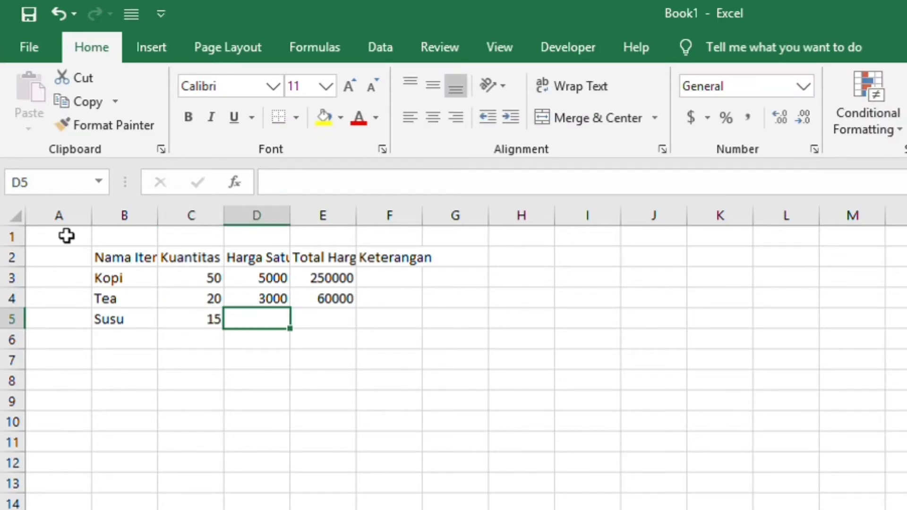
{"action": "type", "text": "7000"}
{"action": "key", "text": "Tab"}
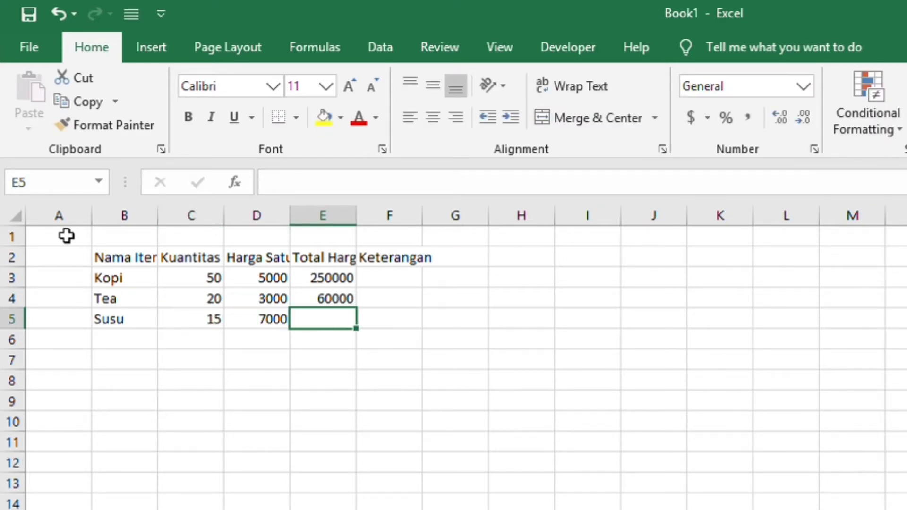
Calculate Susu's total price in E5 by multiplying C5 by D5 and return to the item column in row 6.
{"action": "type", "text": "="}
{"action": "key", "text": "Left"}
{"action": "key", "text": "Left"}
{"action": "type", "text": "*"}
{"action": "key", "text": "Left"}
{"action": "key", "text": "Return"}
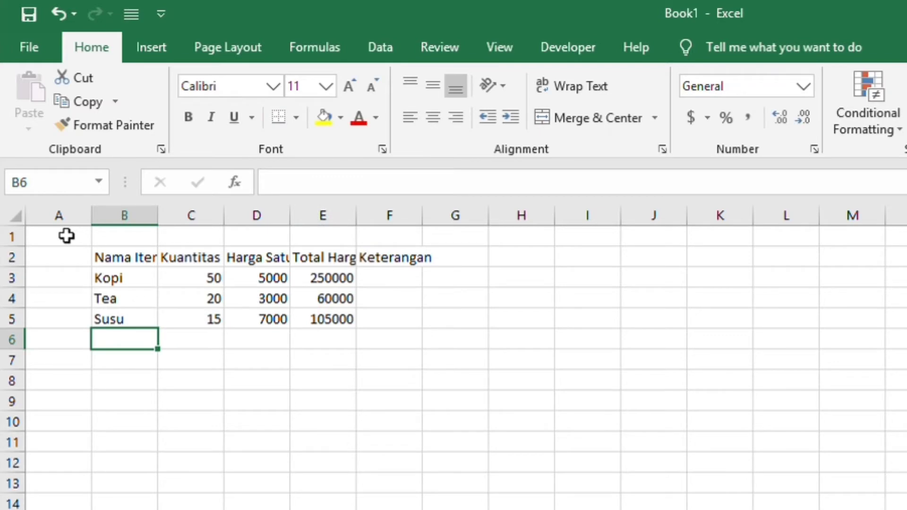
Fill B6 through D6 with the item Kopi Susu, quantity 25 and unit price 10000.
{"action": "type", "text": "Kopi Susu"}
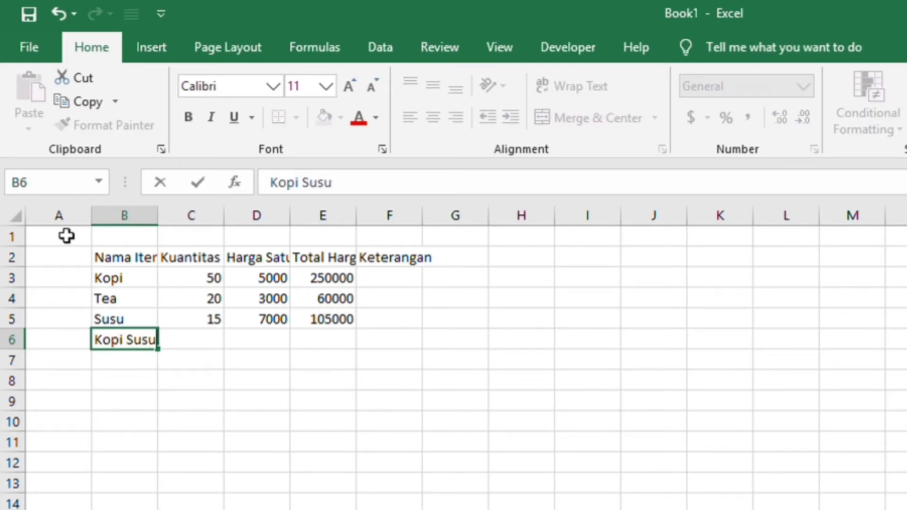
{"action": "key", "text": "Tab"}
{"action": "type", "text": "25"}
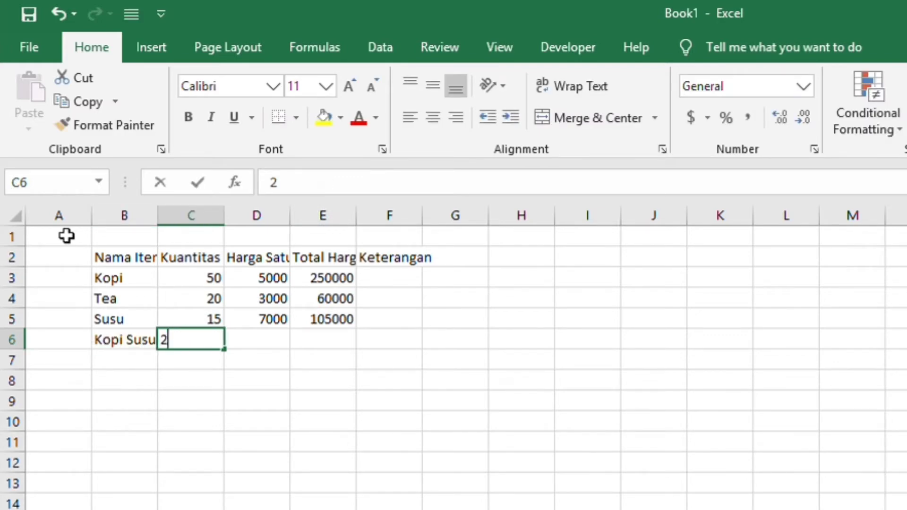
{"action": "key", "text": "Tab"}
{"action": "type", "text": "10000"}
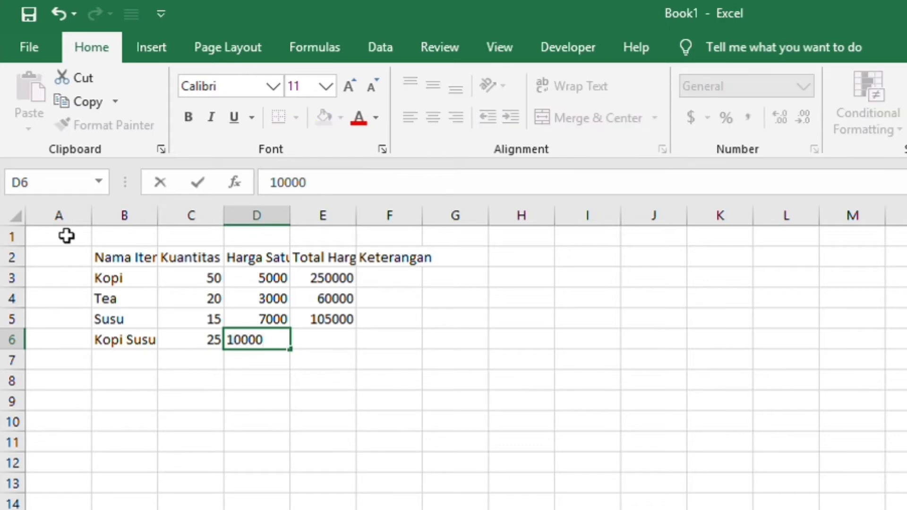
{"action": "key", "text": "Tab"}
Calculate the total price of Kopi Susu in E6 by multiplying C6 by D6 and return to the item column in row 7.
{"action": "type", "text": "="}
{"action": "key", "text": "Left"}
{"action": "key", "text": "Left"}
{"action": "type", "text": "D6"}
{"action": "key", "text": "Return"}
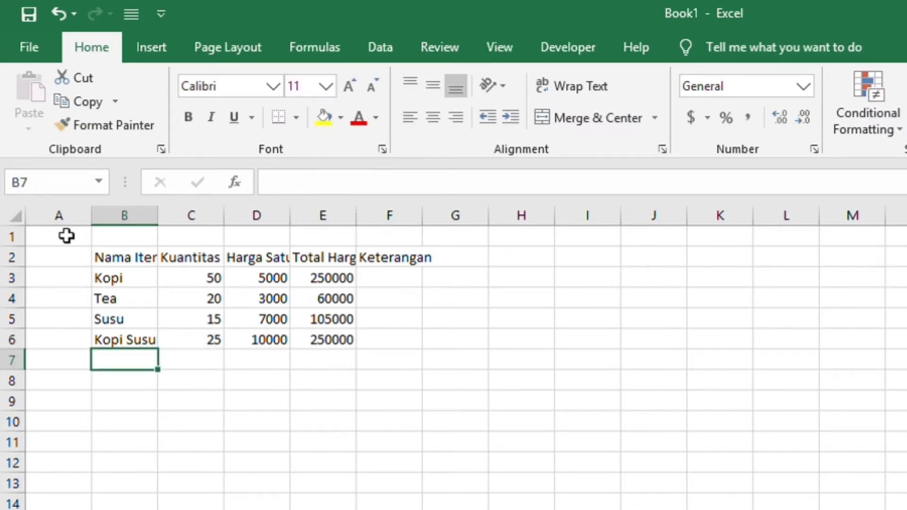
Fill row 7 with Lontong, quantity 10, unit price 13000 and the total formula =C7*D7.
{"action": "type", "text": "Lontong"}
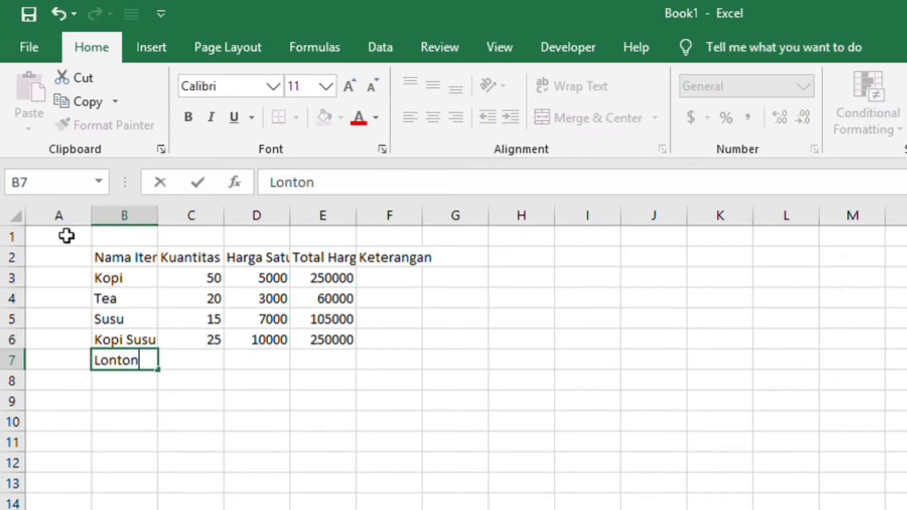
{"action": "key", "text": "Tab"}
{"action": "type", "text": "10"}
{"action": "key", "text": "Tab"}
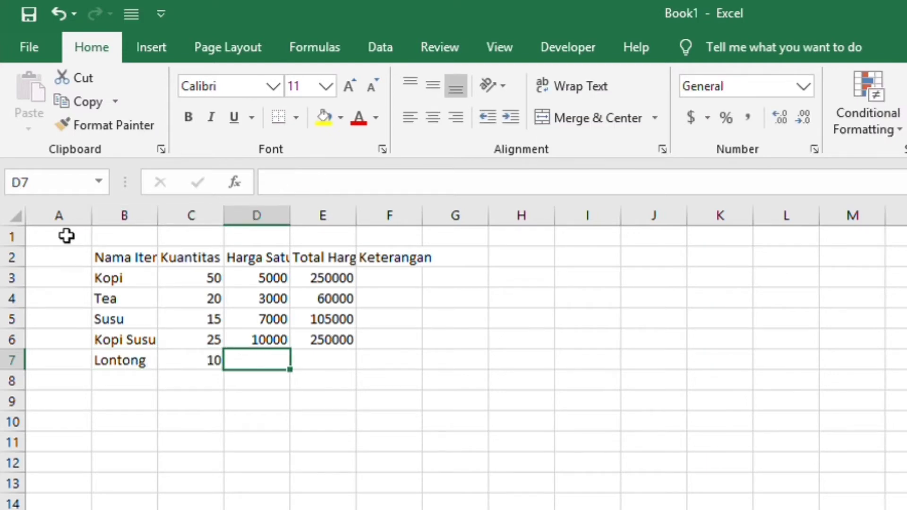
{"action": "type", "text": "13000"}
{"action": "key", "text": "Tab"}
{"action": "type", "text": "=C7*D7"}
{"action": "key", "text": "Return"}
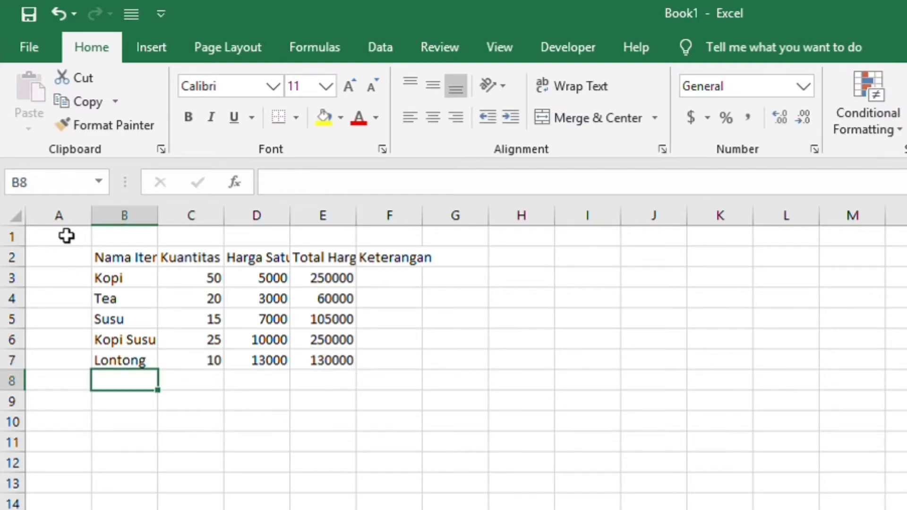
Fill row 8 with Sate, quantity 13 and unit price 12000, and continue to the item column in row 9.
{"action": "type", "text": "Sate"}
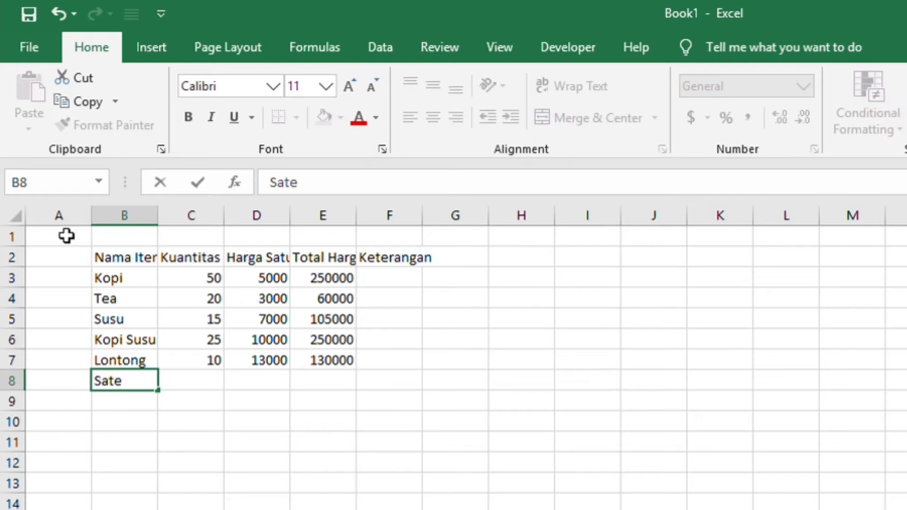
{"action": "key", "text": "Tab"}
{"action": "type", "text": "13"}
{"action": "key", "text": "Tab"}
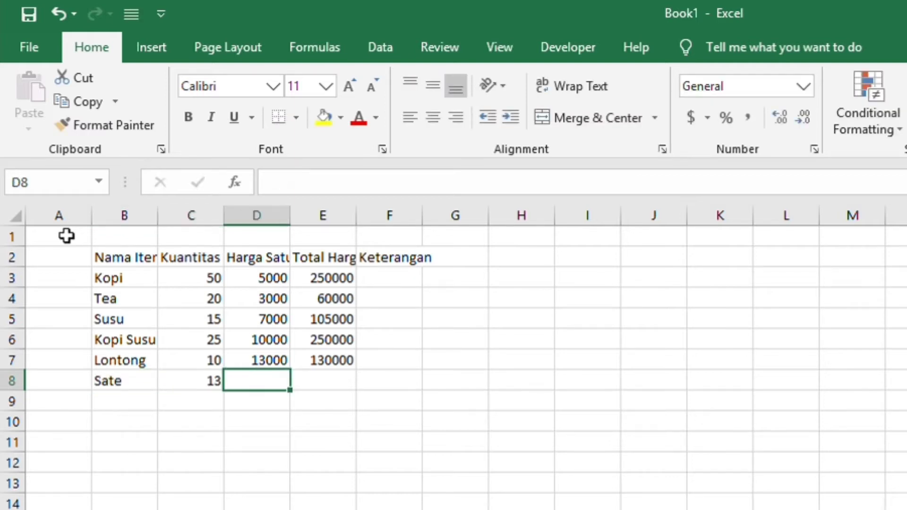
{"action": "type", "text": "12000"}
{"action": "key", "text": "Tab"}
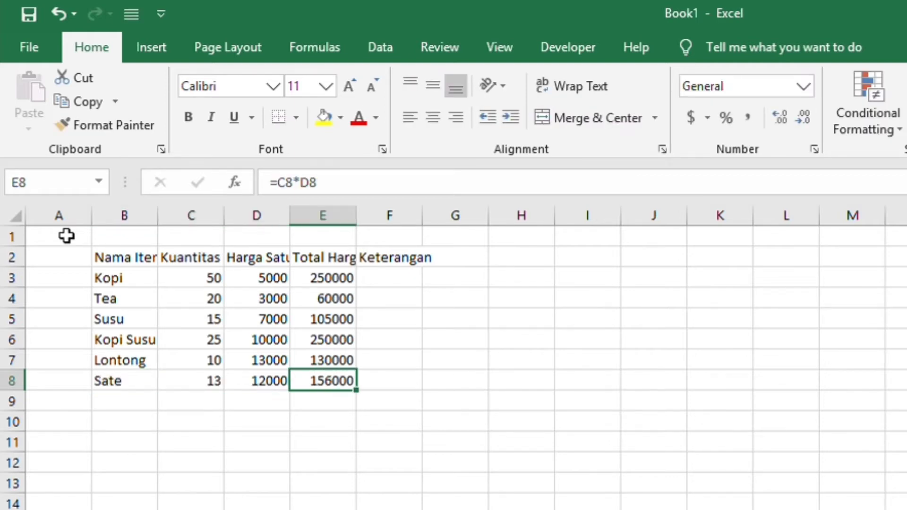
{"action": "key", "text": "Return"}
Fill row 9 with Akhlak, quantity 0 and unit price 1000000, and continue to the item column in row 10.
{"action": "type", "text": "Akhlak"}
{"action": "key", "text": "Tab"}
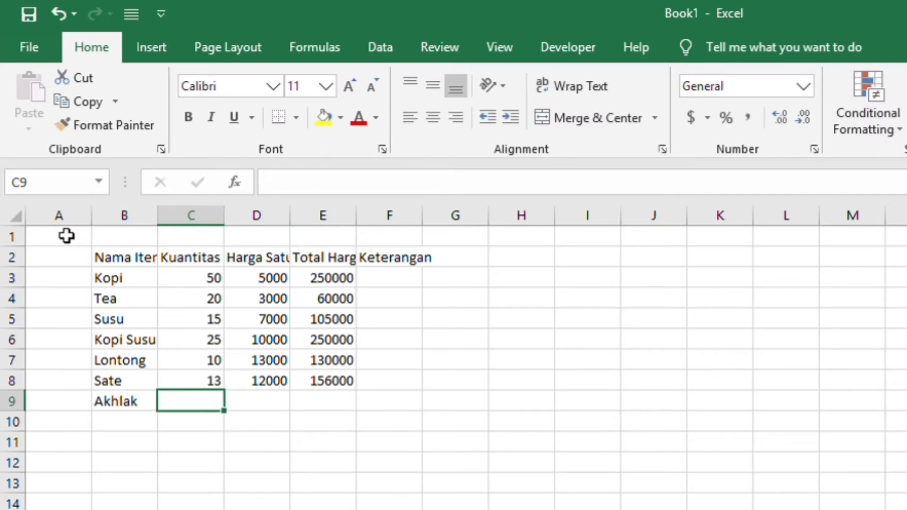
{"action": "type", "text": "0"}
{"action": "key", "text": "Tab"}
{"action": "type", "text": "1000000"}
{"action": "key", "text": "Tab"}
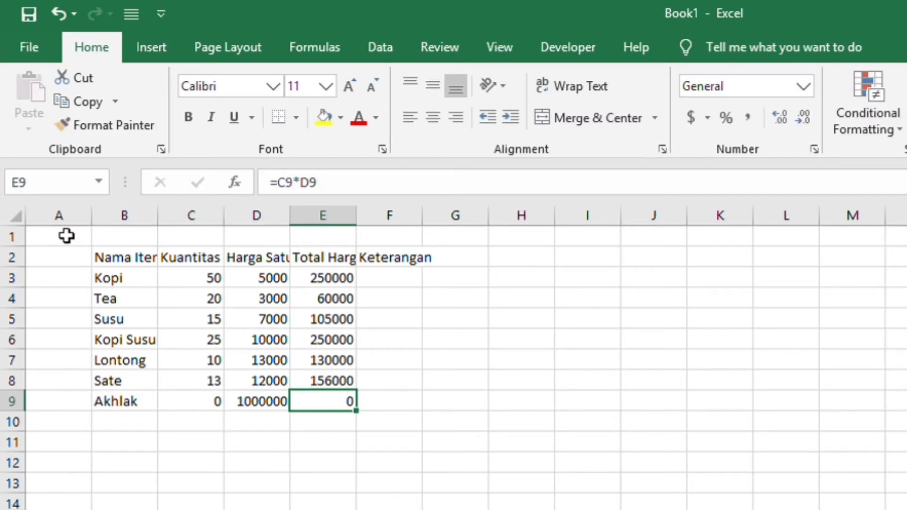
{"action": "key", "text": "Return"}
Enter "dan seterusnya," in B10 below the last item name and keep the cell selected.
{"action": "type", "text": "dan sete"}
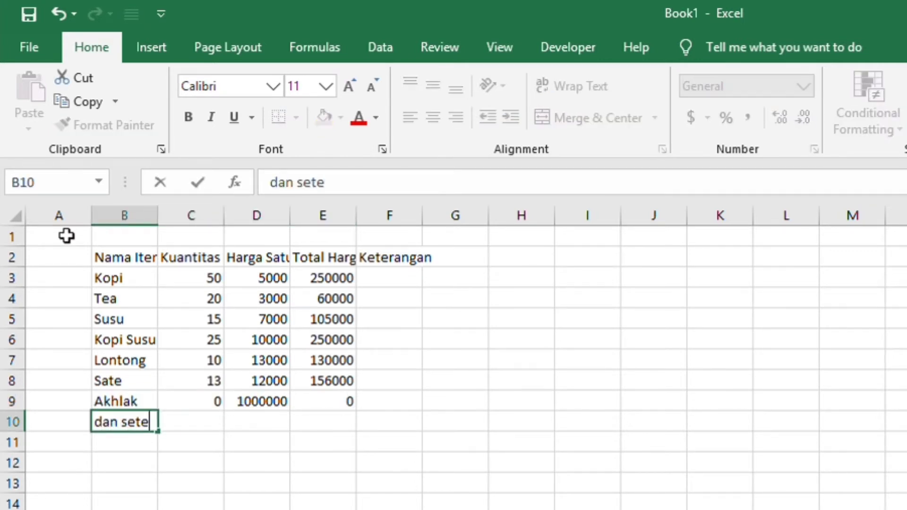
{"action": "type", "text": "rusnya,"}
{"action": "key", "text": "BackSpace"}
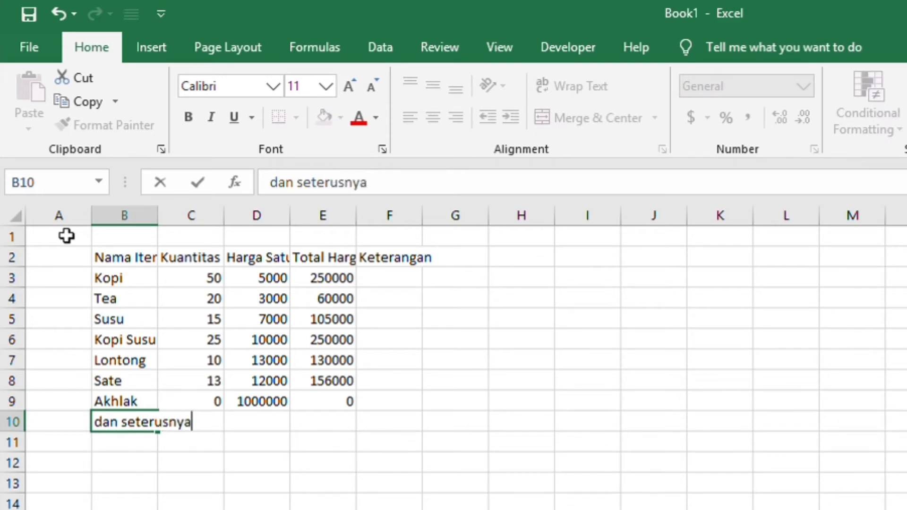
{"action": "type", "text": ","}
{"action": "key", "text": "ctrl+Return"}
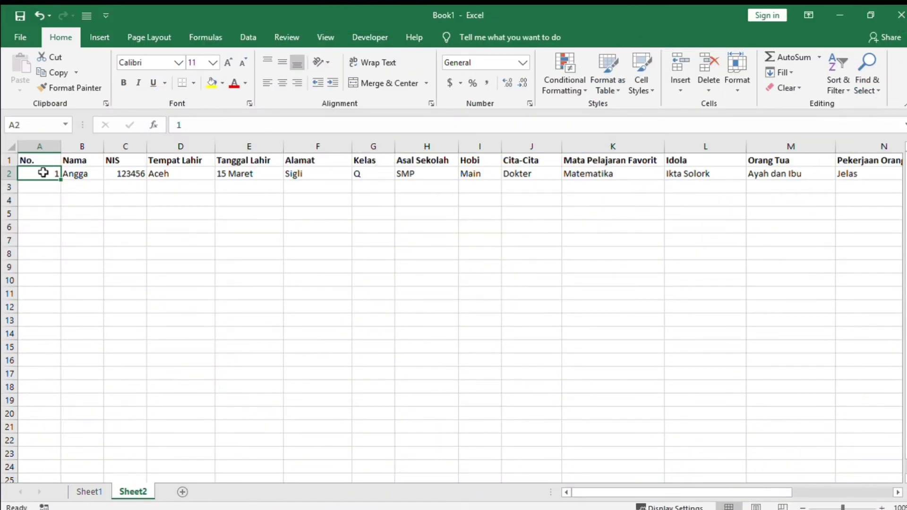
On Sheet2, move along the student record in row 2 and enter the formula =2*2 in P2 under Kalikan 2x2.
{"action": "key", "text": "Right"}
{"action": "key", "text": "Right"}
{"action": "key", "text": "Right"}
{"action": "key", "text": "Right"}
{"action": "key", "text": "Right"}
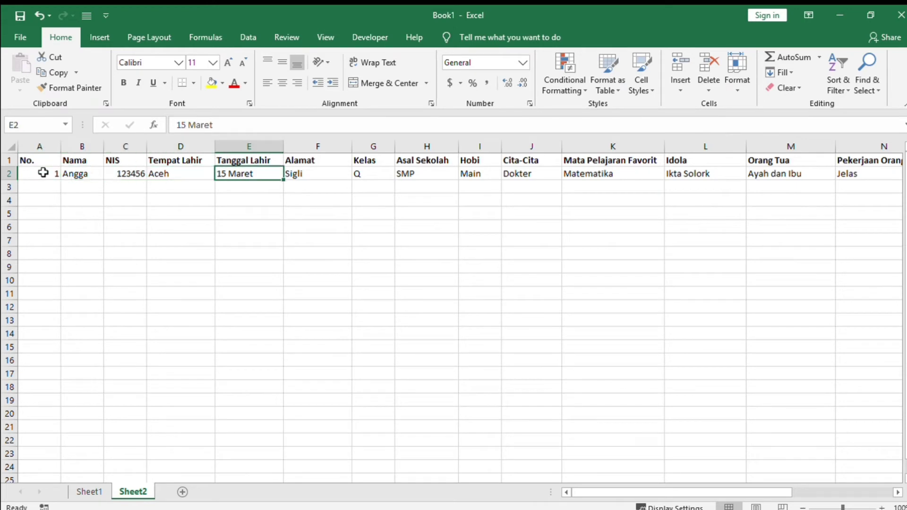
{"action": "key", "text": "Right"}
{"action": "key", "text": "Right"}
{"action": "key", "text": "Right"}
{"action": "key", "text": "Right"}
{"action": "key", "text": "Right"}
{"action": "key", "text": "Right"}
{"action": "key", "text": "Right"}
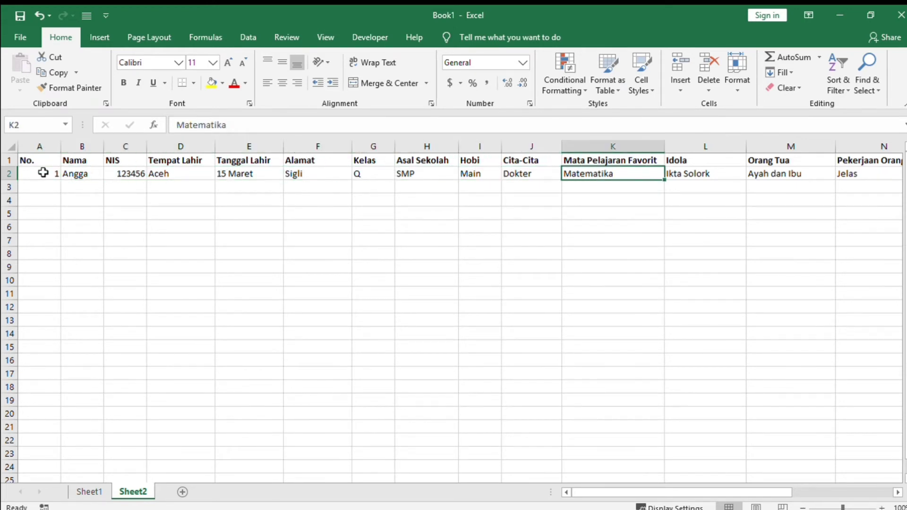
{"action": "key", "text": "Right"}
{"action": "key", "text": "Right"}
{"action": "key", "text": "Right"}
{"action": "type", "text": "=2*2"}
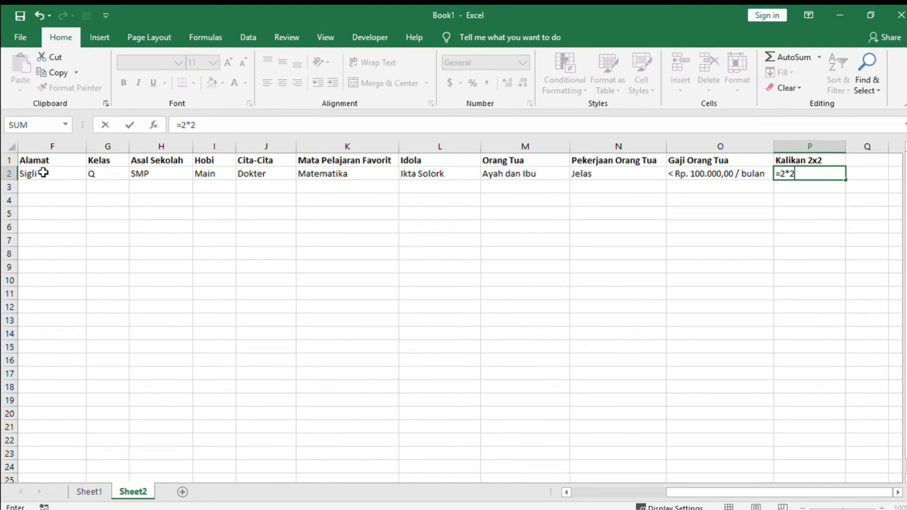
{"action": "key", "text": "Return"}
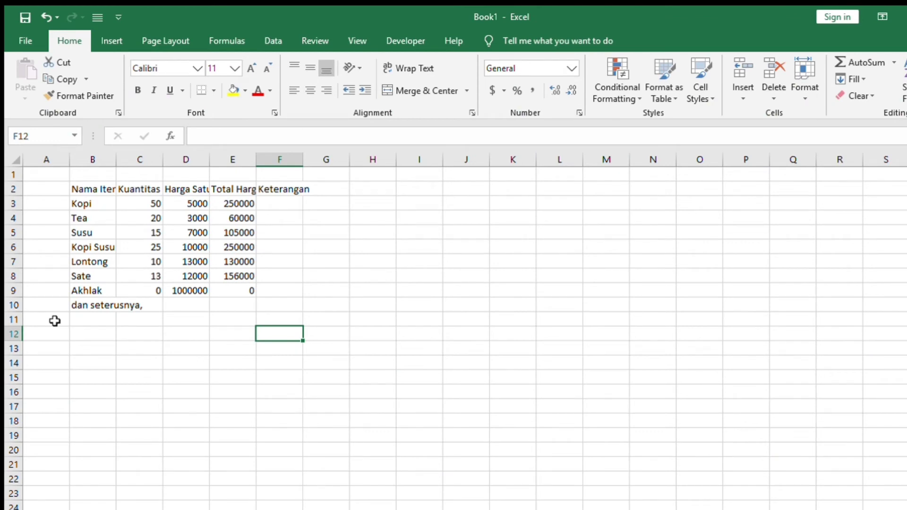
Enter Tengah in F12, move the selection to the adjacent cells and back, and clear F12.
{"action": "type", "text": "Tengah"}
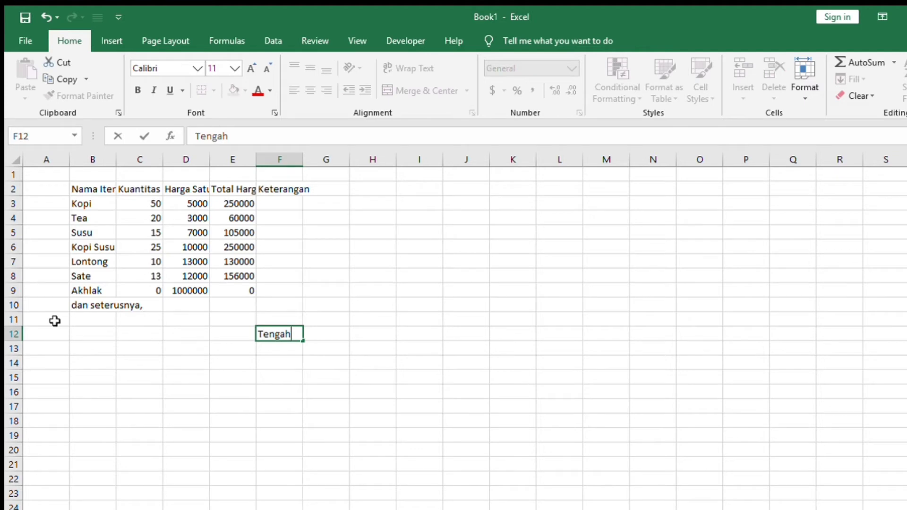
{"action": "key", "text": "ctrl+Return"}
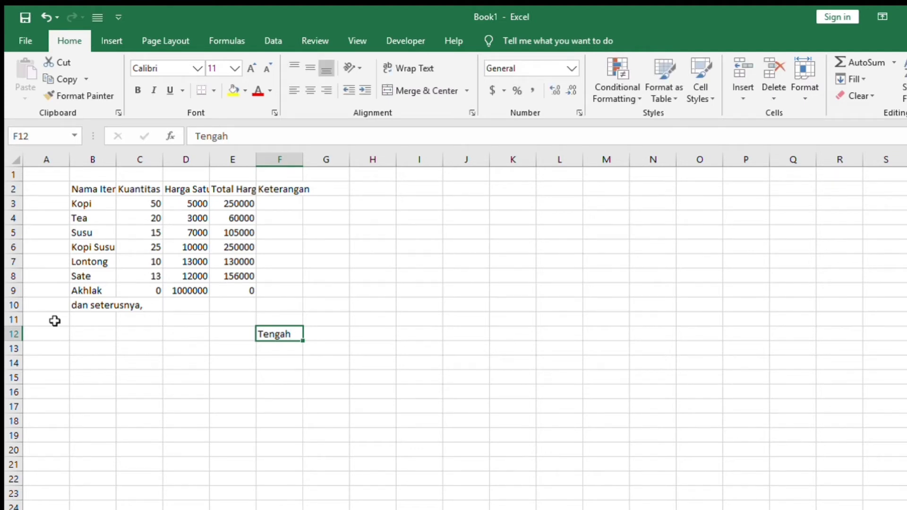
{"action": "key", "text": "Right"}
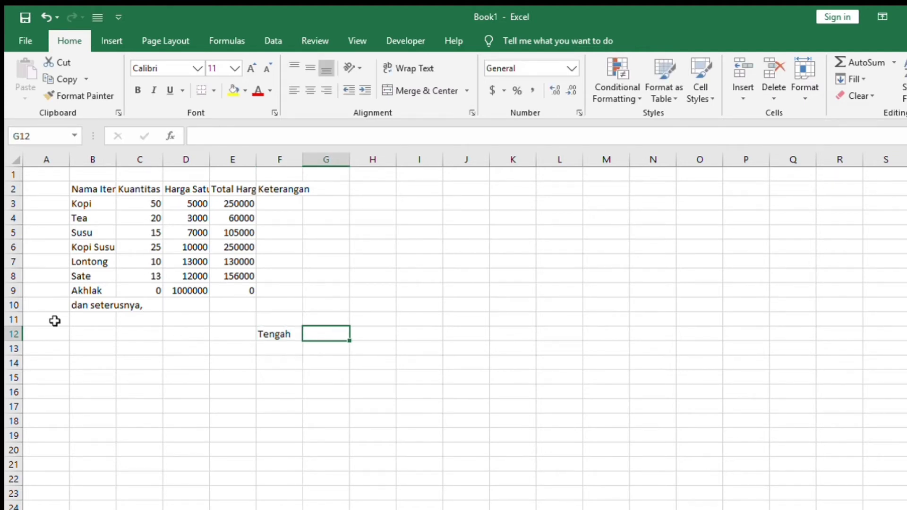
{"action": "key", "text": "Left"}
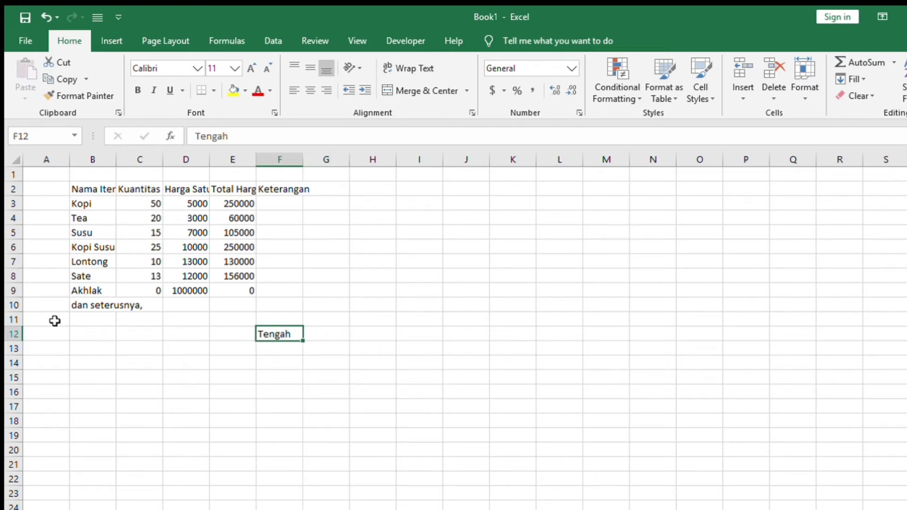
{"action": "key", "text": "Down"}
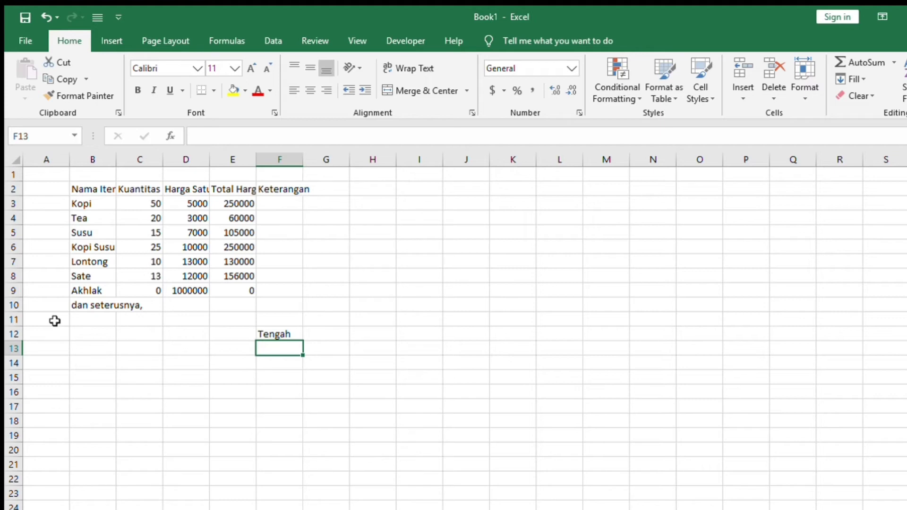
{"action": "key", "text": "Up"}
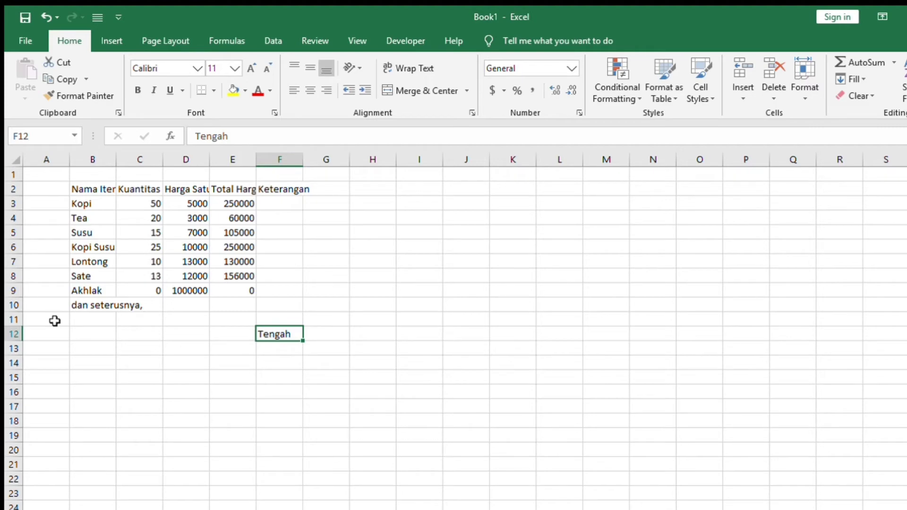
{"action": "key", "text": "Delete"}
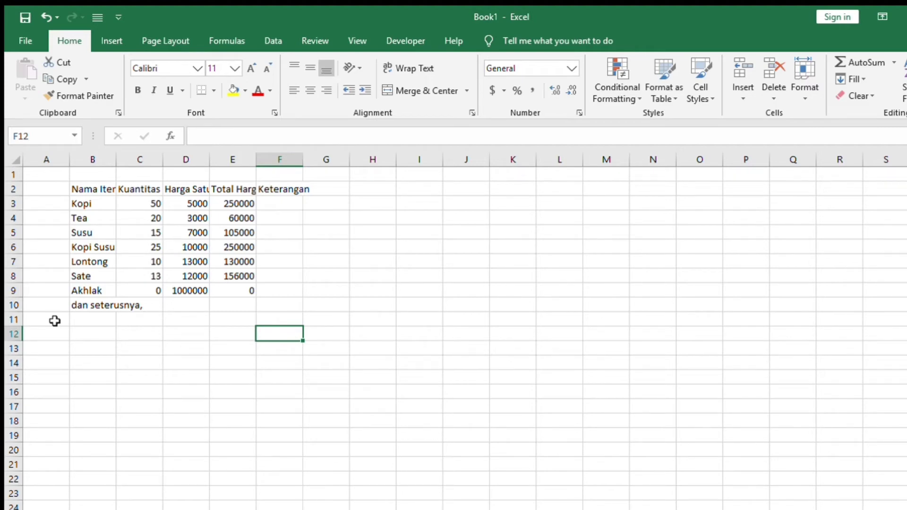
Move the selection up column F to the Keterangan header in F2.
{"action": "key", "text": "Up"}
{"action": "key", "text": "Up"}
{"action": "key", "text": "Up"}
{"action": "key", "text": "Up"}
{"action": "key", "text": "Up"}
{"action": "key", "text": "Up"}
{"action": "key", "text": "Up"}
{"action": "key", "text": "Up"}
{"action": "key", "text": "Up"}
{"action": "key", "text": "Up"}
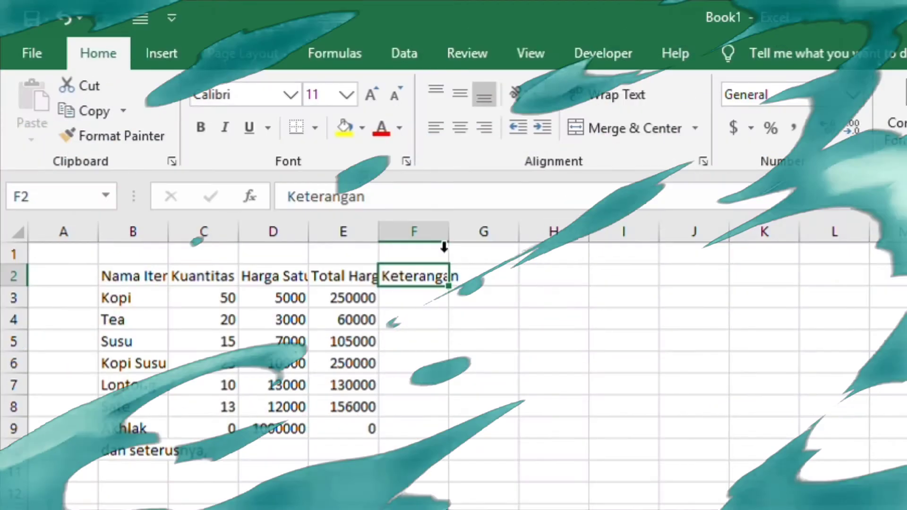
Open the Keterangan header in F2 for editing in the formula bar, close it and reselect the cell.
{"action": "left_click", "coordinate": [266, 137]}
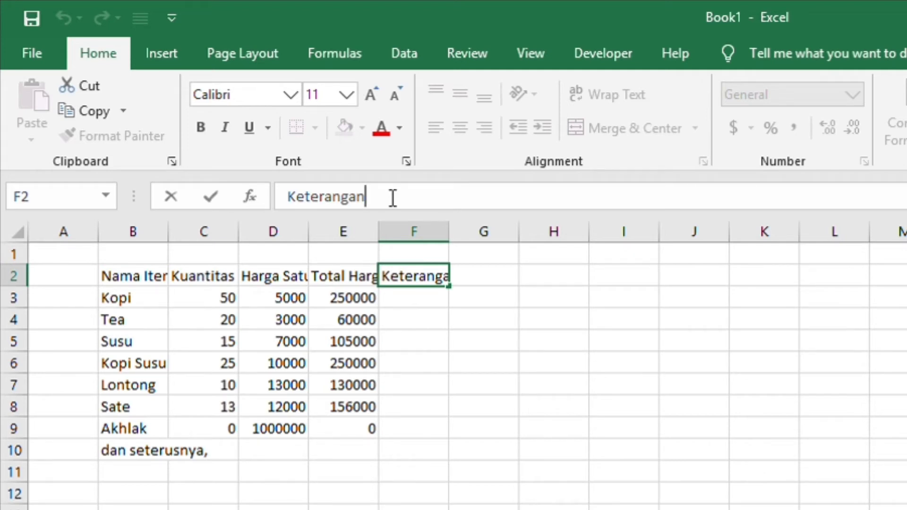
{"action": "key", "text": "ctrl+Return"}
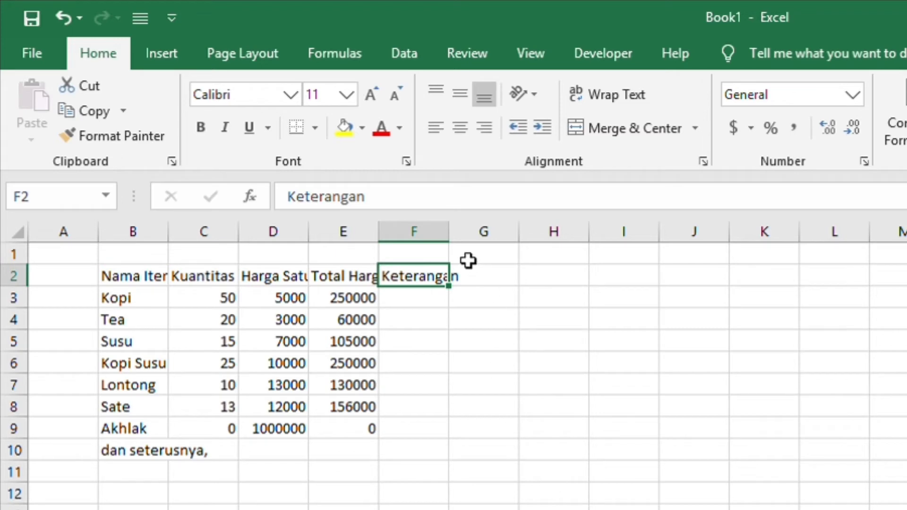
{"action": "double_click", "coordinate": [457, 275]}
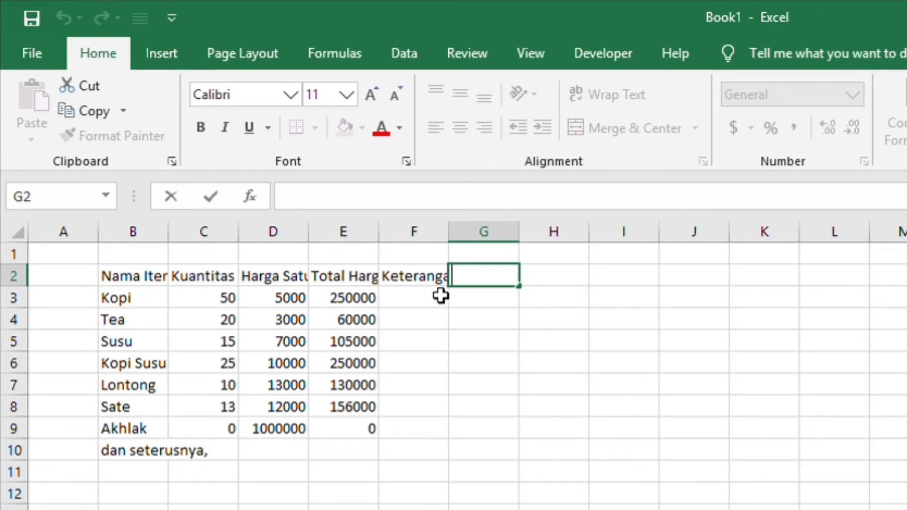
{"action": "left_click", "coordinate": [428, 268]}
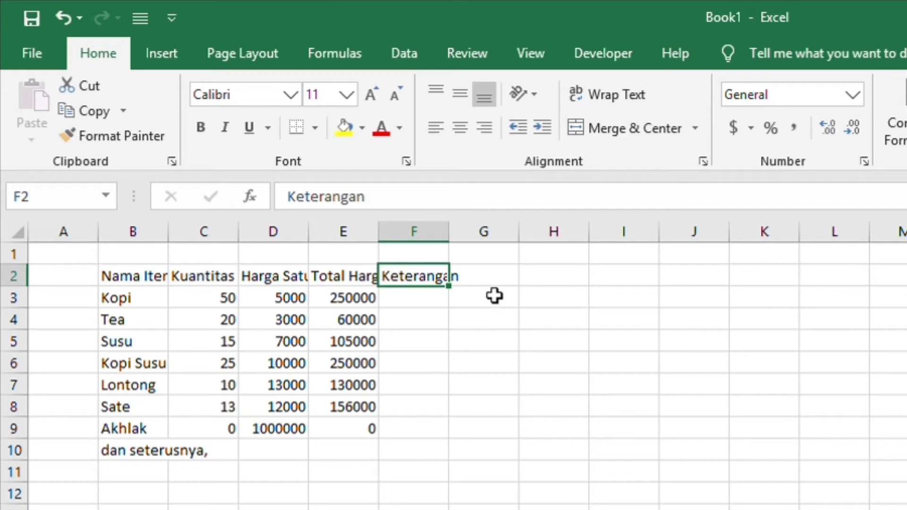
Append "lain" to the Keterangan header directly inside F2 and remove the added word again.
{"action": "double_click", "coordinate": [442, 277]}
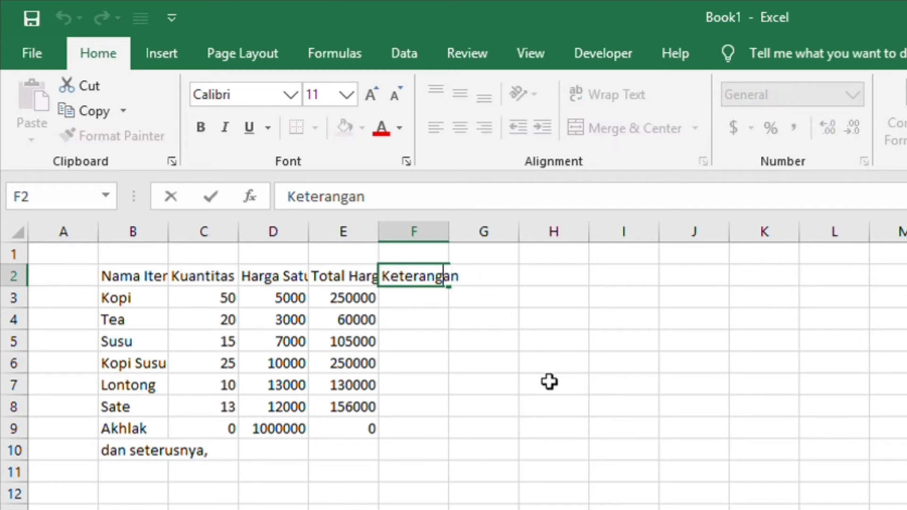
{"action": "key", "text": "Right"}
{"action": "key", "text": "Right"}
{"action": "type", "text": "lain"}
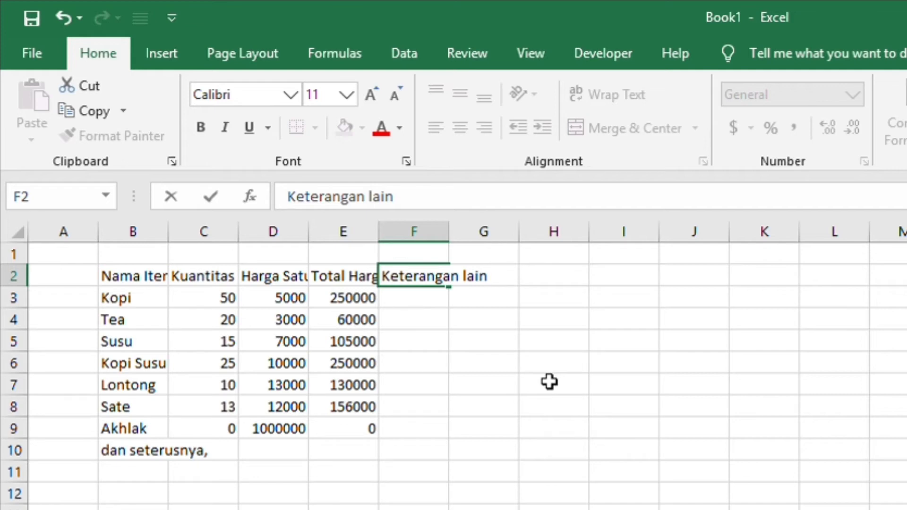
{"action": "key", "text": "BackSpace"}
{"action": "key", "text": "BackSpace"}
{"action": "key", "text": "BackSpace"}
{"action": "key", "text": "BackSpace"}
{"action": "key", "text": "BackSpace"}
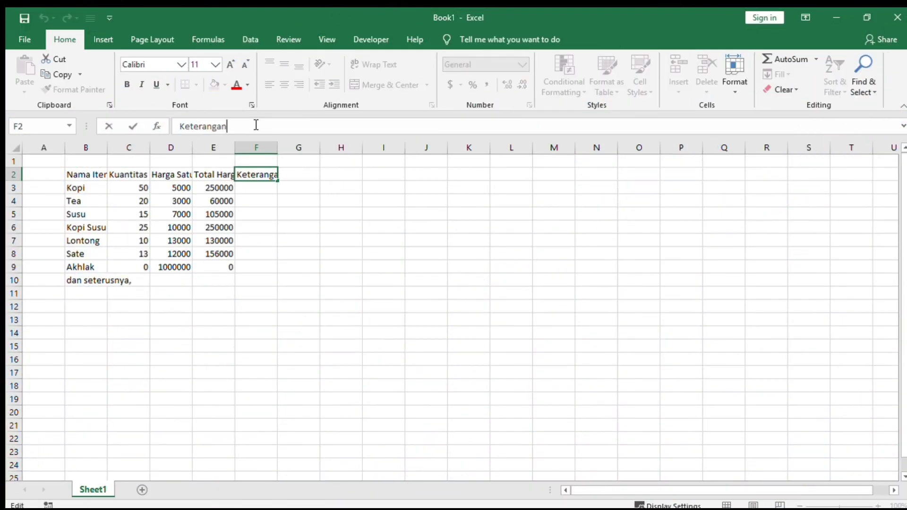
Using the formula bar, append ", dengan menggunakan formula bar, ketikan hanya dapat dilihat melalui formula bar" to Keterangan in F2.
{"action": "type", "text": ", dengan menggunakan"}
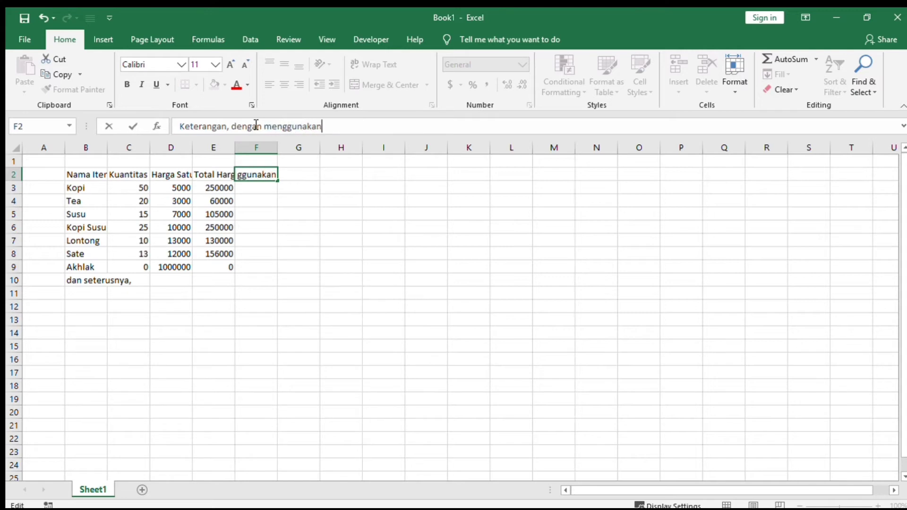
{"action": "type", "text": " formula bar"}
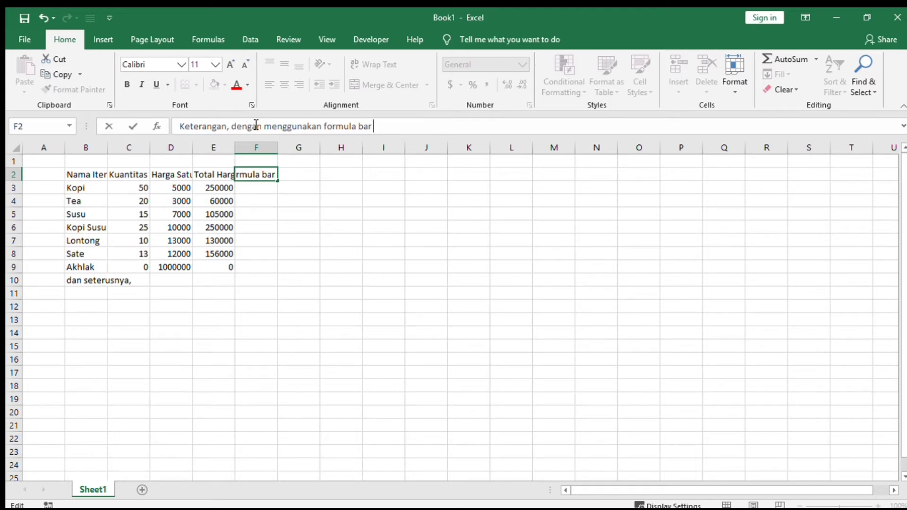
{"action": "type", "text": ", ketikan hanya"}
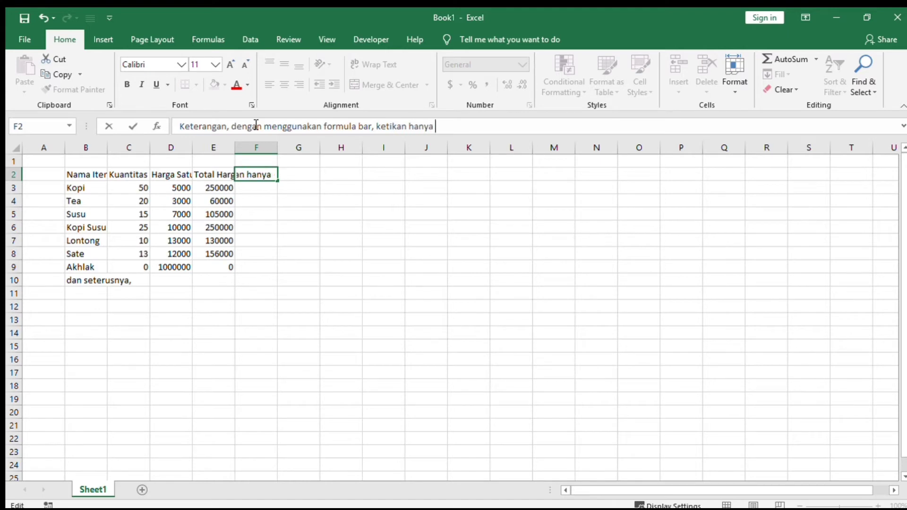
{"action": "type", "text": " dapat dilihat m"}
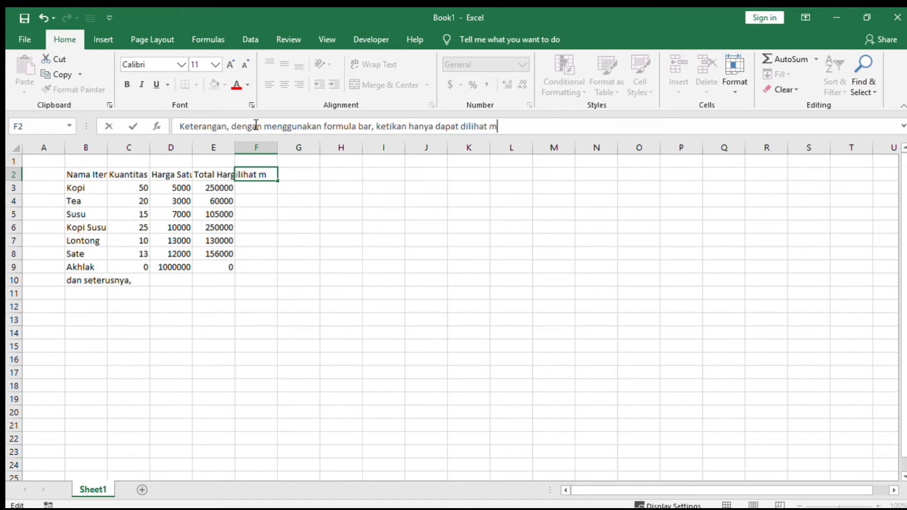
{"action": "key", "text": "BackSpace"}
{"action": "key", "text": "BackSpace"}
{"action": "type", "text": "melalui formula bar"}
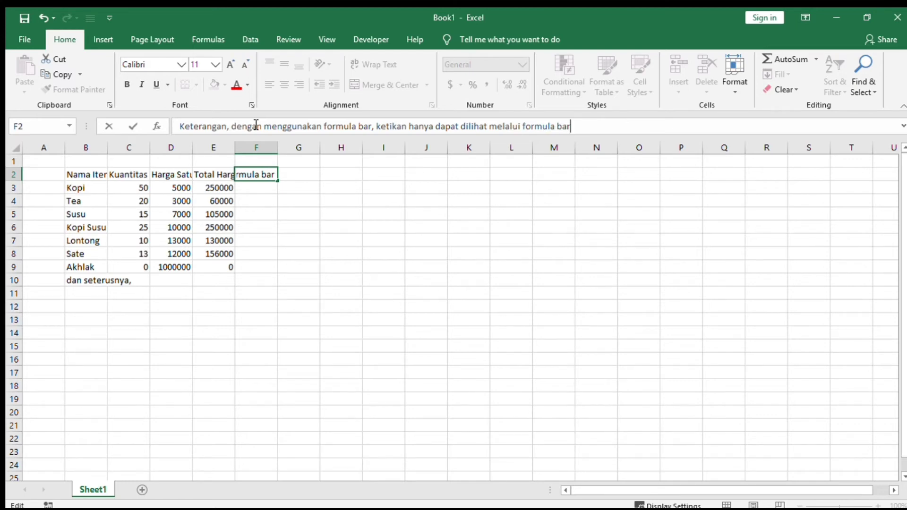
Extend the text in F2 with ", itupun jika tetikan hanya satu baris saja, lain lagi ceritanya".
{"action": "type", "text": ", itupun jika tetikan"}
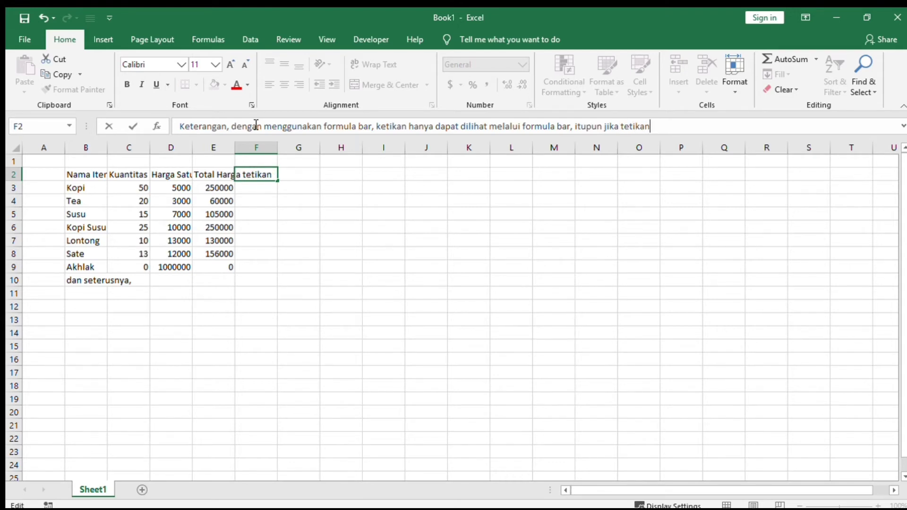
{"action": "type", "text": " hanya satu baris saja, "}
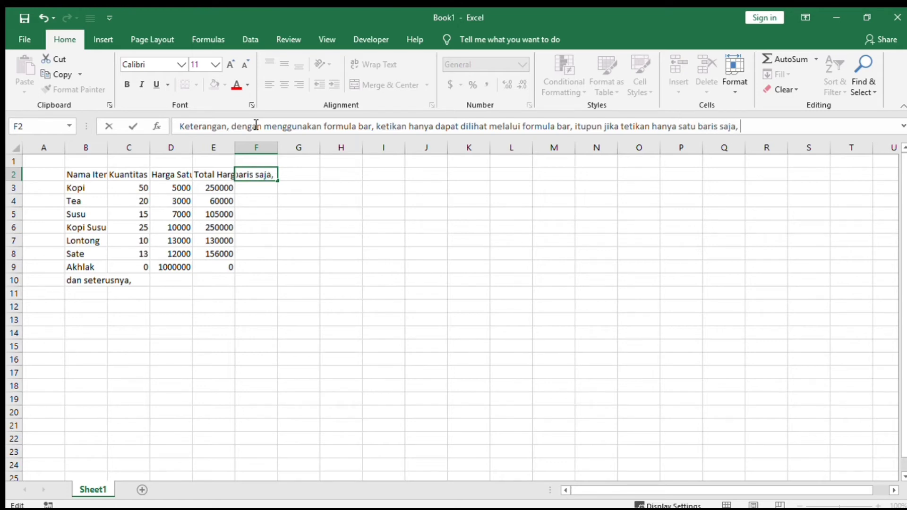
{"action": "type", "text": "lain lagi ceritanya"}
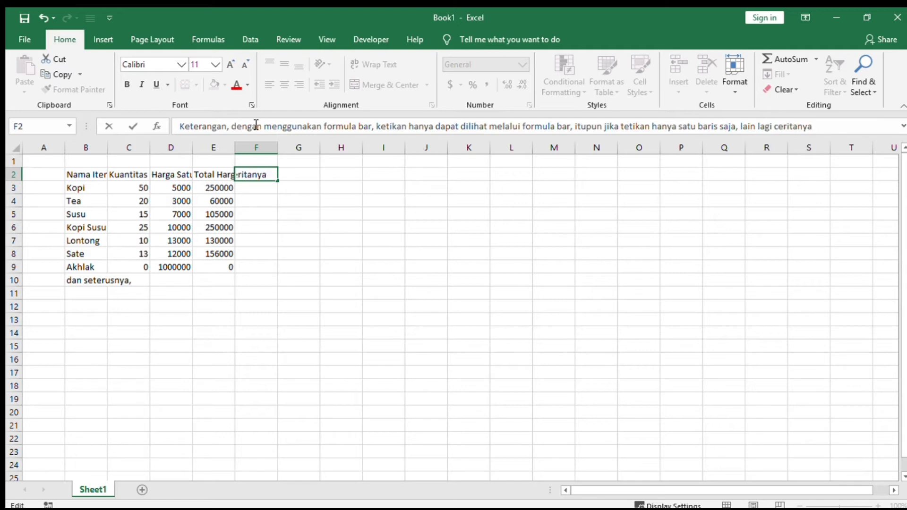
Finish the text in F2 with "jika kita mengetik hingga dua baris formula", and expand and collapse the formula bar.
{"action": "type", "text": " jika kita mengetik "}
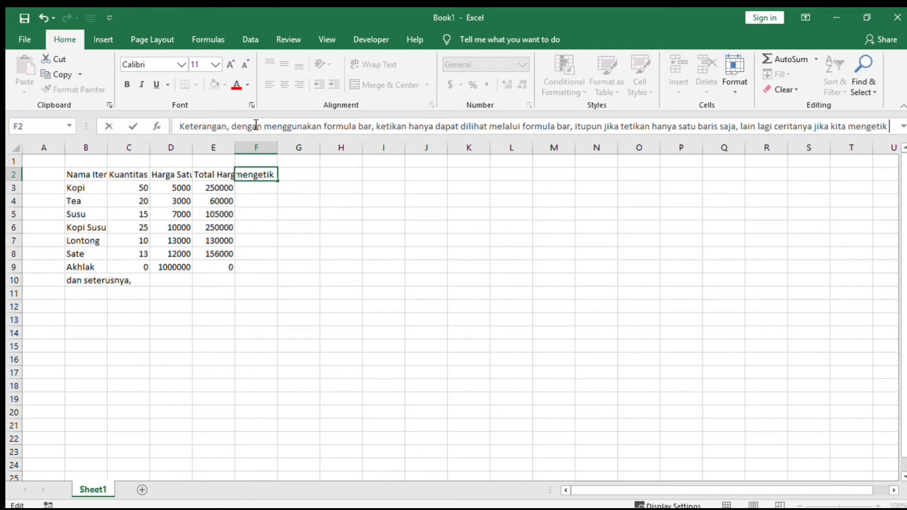
{"action": "type", "text": "hingga dua baris"}
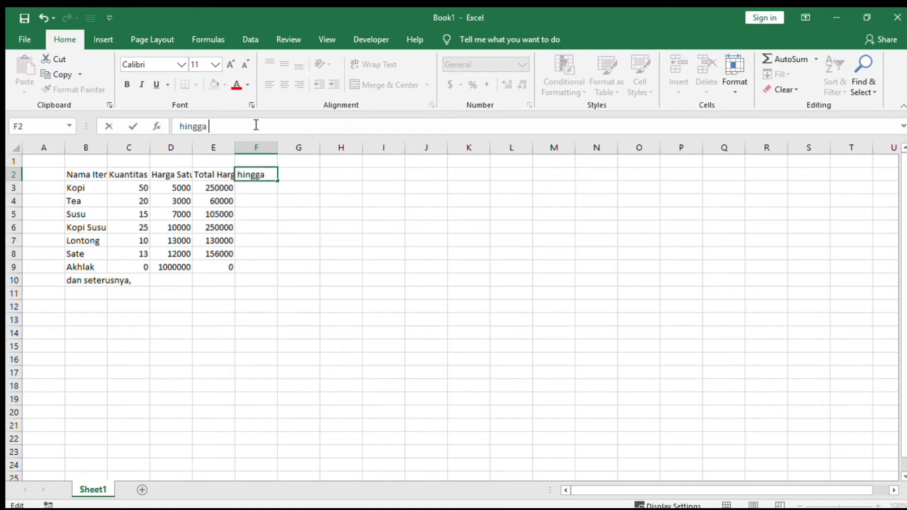
{"action": "type", "text": "ula"}
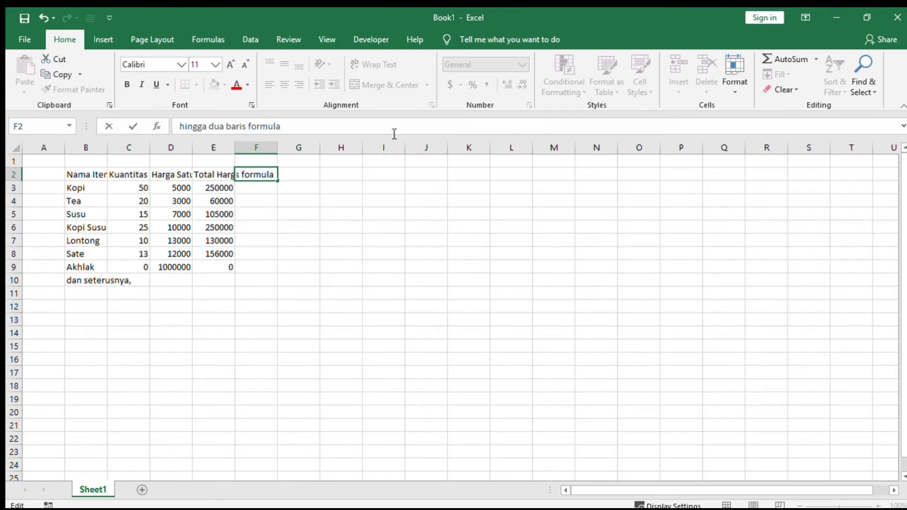
{"action": "left_click", "coordinate": [901, 127]}
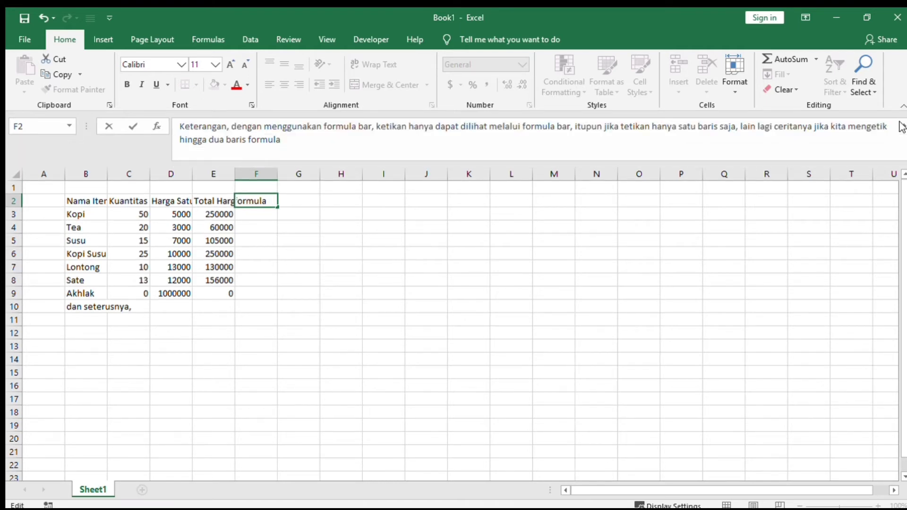
{"action": "left_click", "coordinate": [901, 126]}
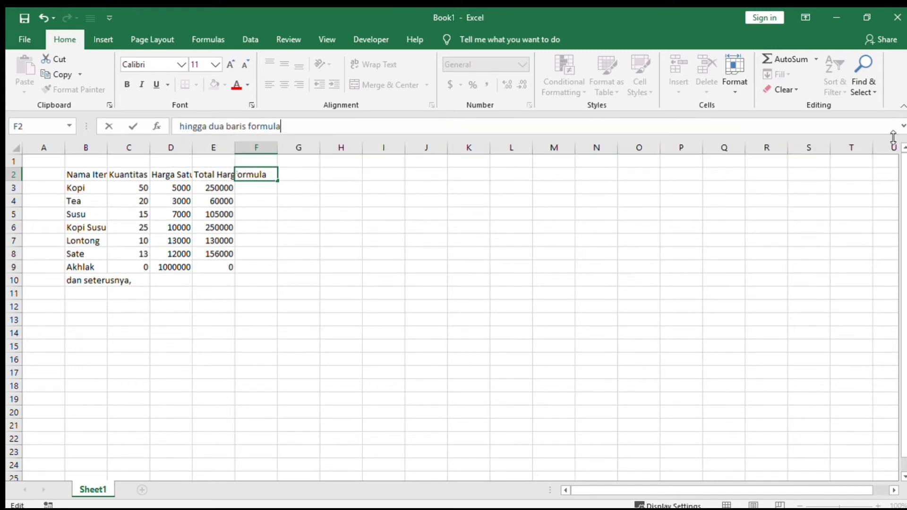
Commit the text in F2, and view the end of its content in the formula bar without changing it.
{"action": "key", "text": "ctrl+Return"}
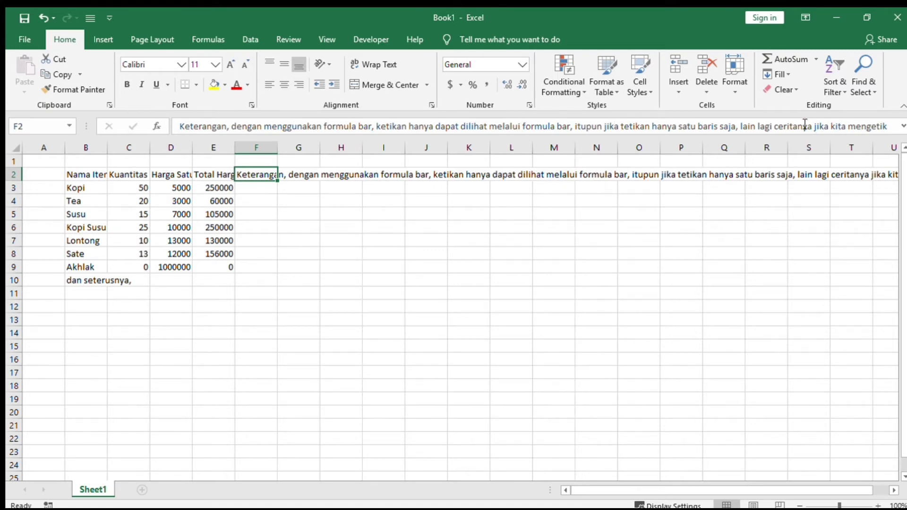
{"action": "left_click", "coordinate": [886, 127]}
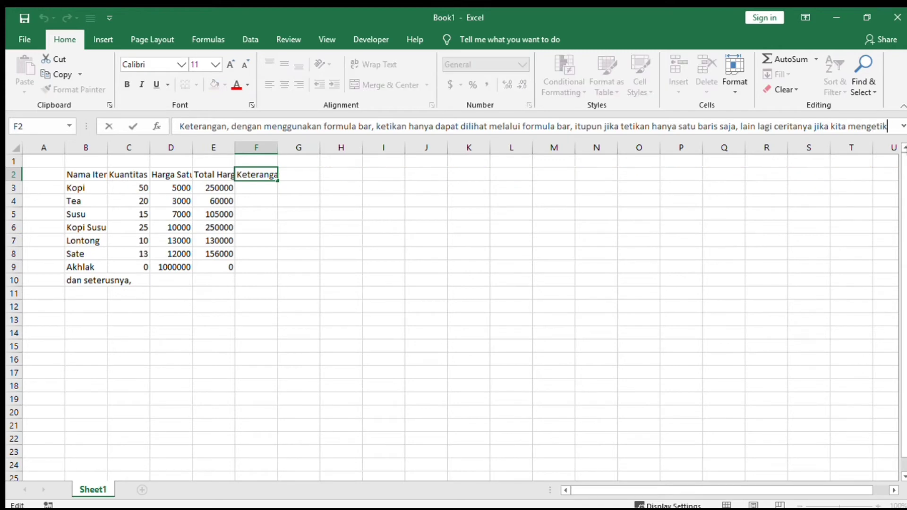
{"action": "key", "text": "End"}
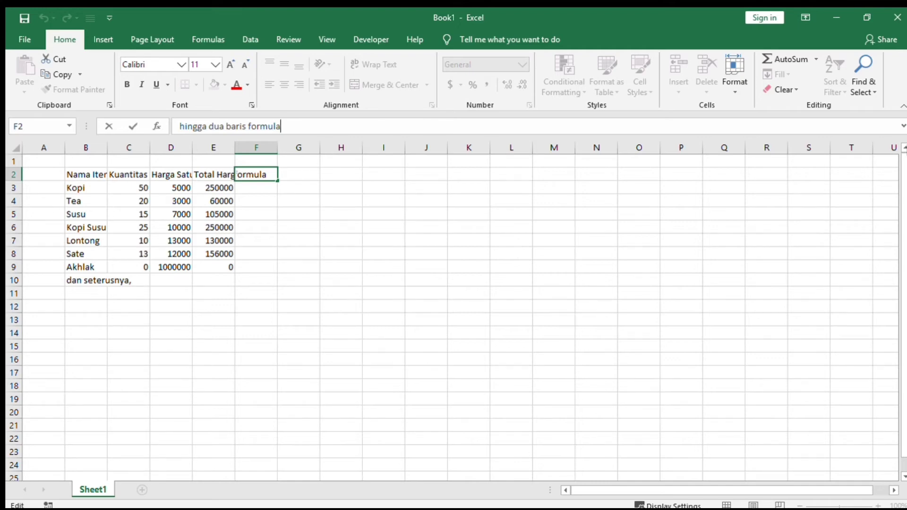
{"action": "key", "text": "Escape"}
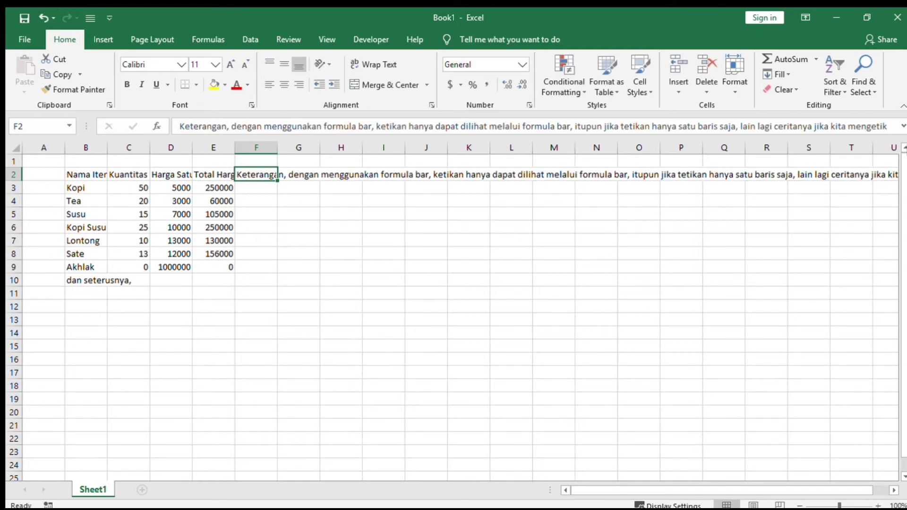
Editing directly in the cell, append ", lebih mudah" to the end of the text in F2.
{"action": "key", "text": "F2"}
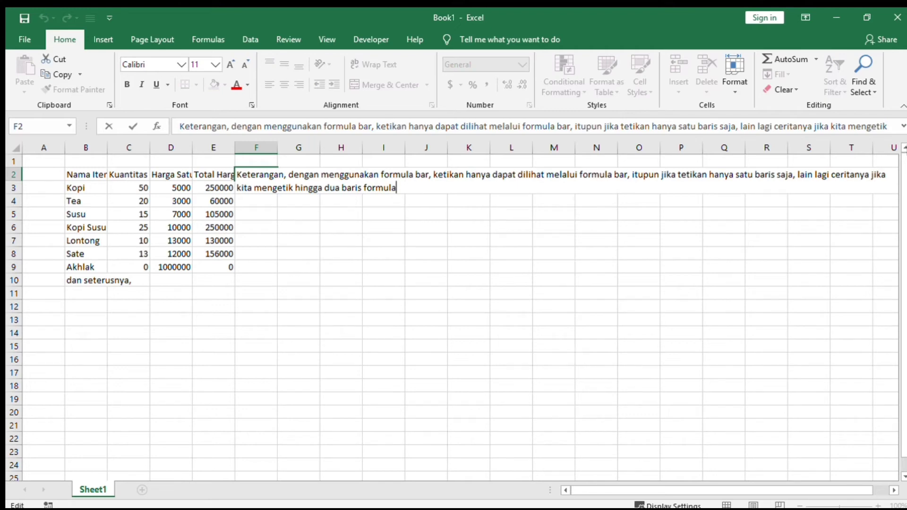
{"action": "type", "text": ", "}
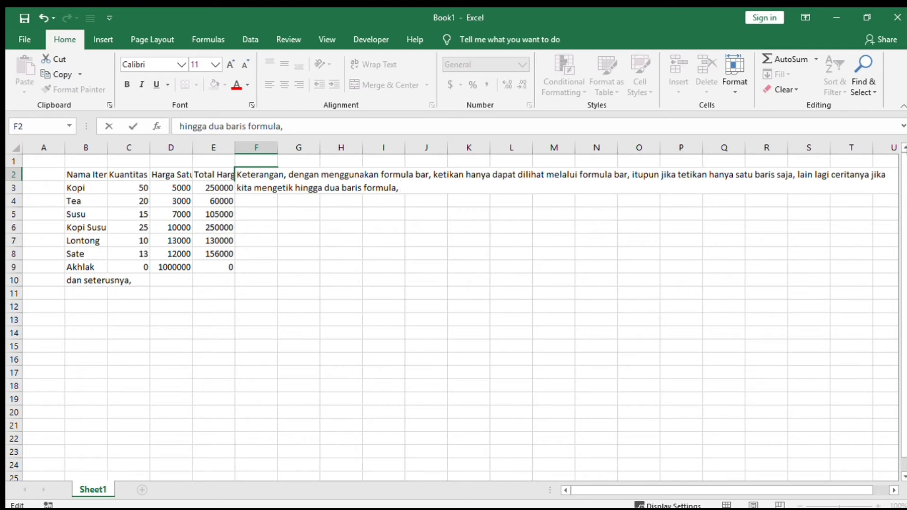
{"action": "type", "text": "lebih mudah"}
{"action": "key", "text": "Return"}
{"action": "key", "text": "Up"}
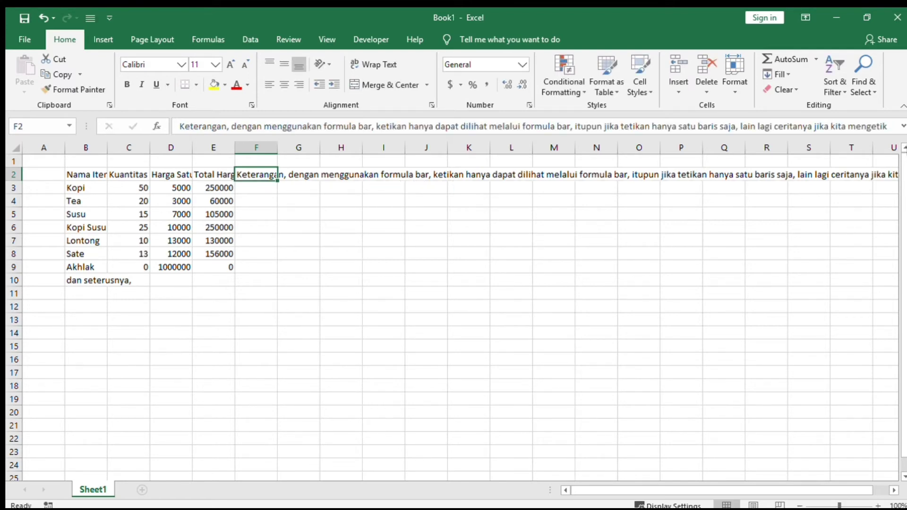
Extend the text in F2 with the word "dalam", editing directly in the cell.
{"action": "key", "text": "F2"}
{"action": "type", "text": "diam"}
{"action": "key", "text": "BackSpace"}
{"action": "key", "text": "BackSpace"}
{"action": "key", "text": "BackSpace"}
{"action": "type", "text": "alam"}
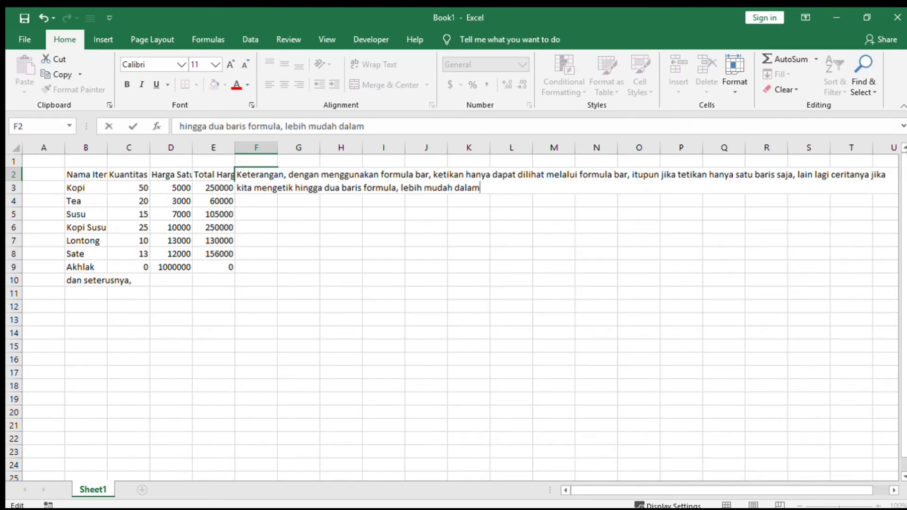
{"action": "key", "text": "Return"}
{"action": "key", "text": "Up"}
Finish the text in F2 with "menambahkan teks.", editing directly in the cell.
{"action": "key", "text": "F2"}
{"action": "type", "text": "menambahkan"}
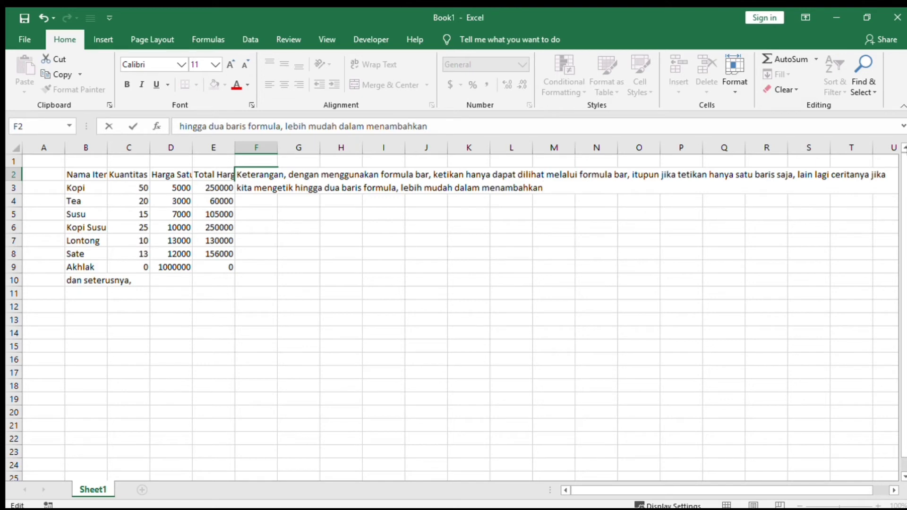
{"action": "type", "text": " teks."}
{"action": "key", "text": "Return"}
{"action": "key", "text": "Up"}
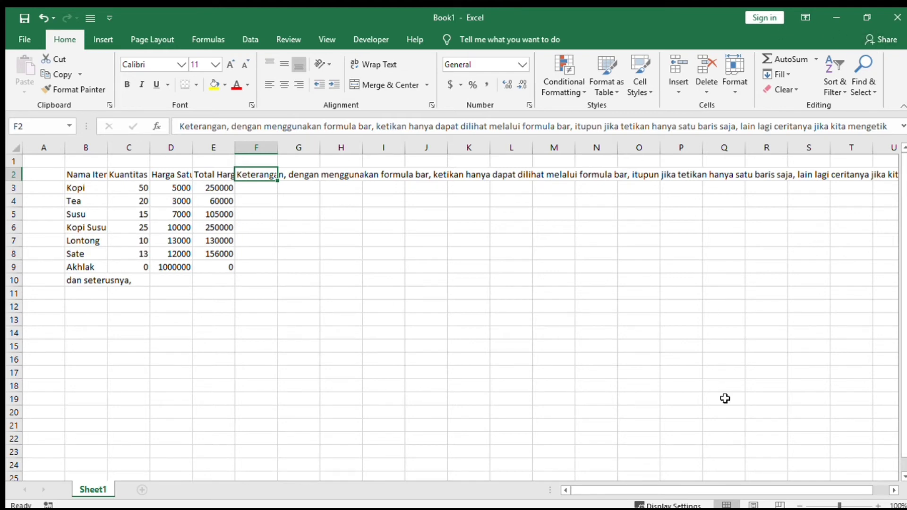
Enter the formulas =2+3 in G11 and =5+2 in H11, beside each other.
{"action": "left_click", "coordinate": [758, 509]}
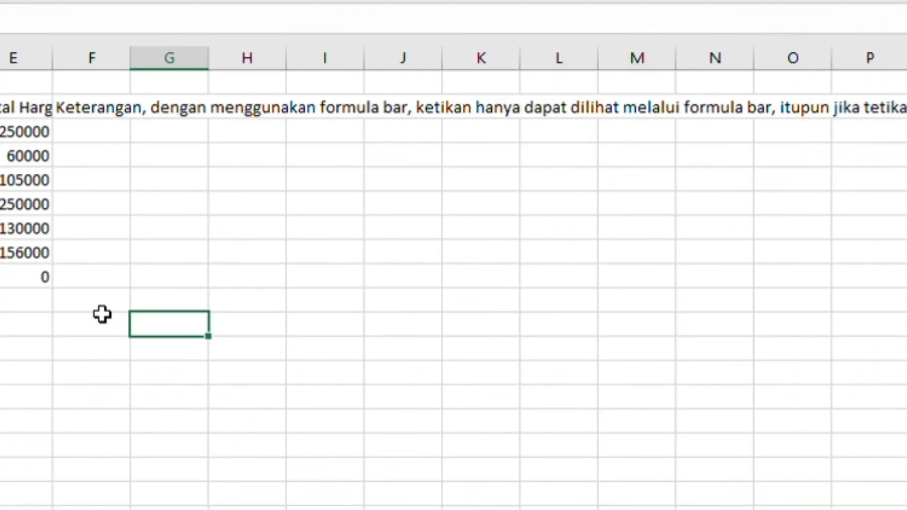
{"action": "type", "text": "="}
{"action": "type", "text": "2+3"}
{"action": "key", "text": "ctrl+Return"}
{"action": "key", "text": "Tab"}
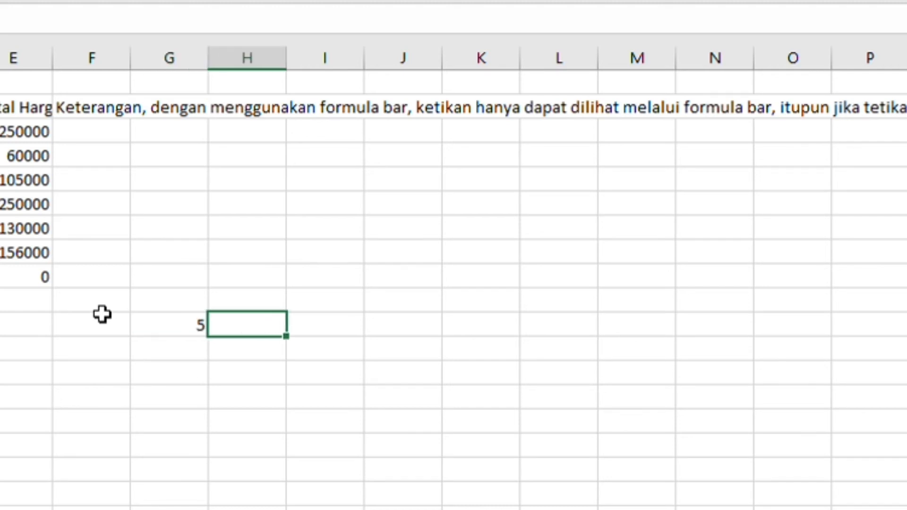
{"action": "type", "text": "=5+2"}
{"action": "key", "text": "Return"}
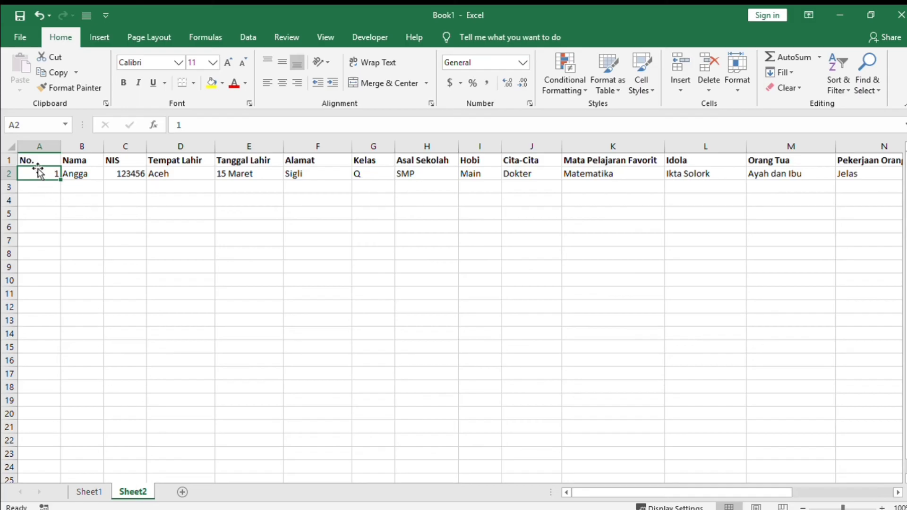
On Sheet2, go along row 2 from the No. column to the empty cell under Kalikan 2x2, P2.
{"action": "key", "text": "Right"}
{"action": "key", "text": "Right"}
{"action": "key", "text": "Right"}
{"action": "key", "text": "Right"}
{"action": "key", "text": "Right"}
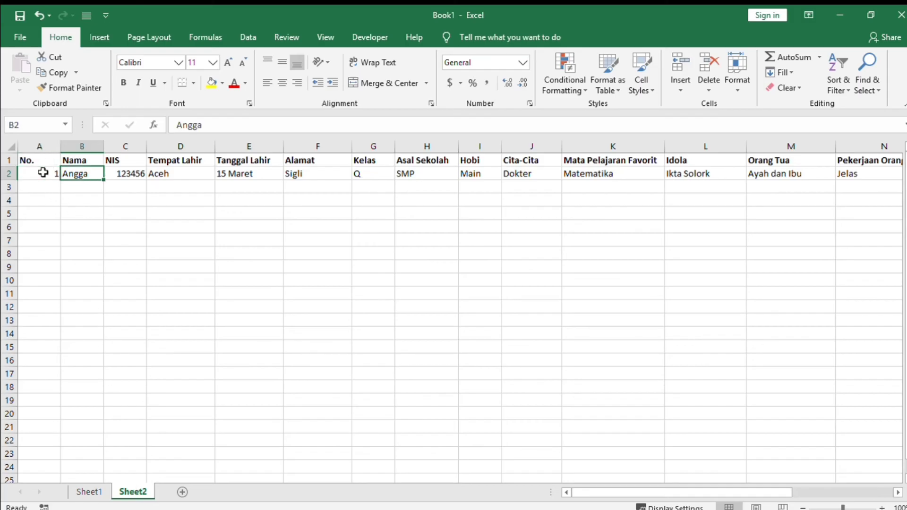
{"action": "key", "text": "Right"}
{"action": "key", "text": "Right"}
{"action": "key", "text": "Right"}
{"action": "key", "text": "Right"}
{"action": "key", "text": "Right"}
{"action": "key", "text": "Right"}
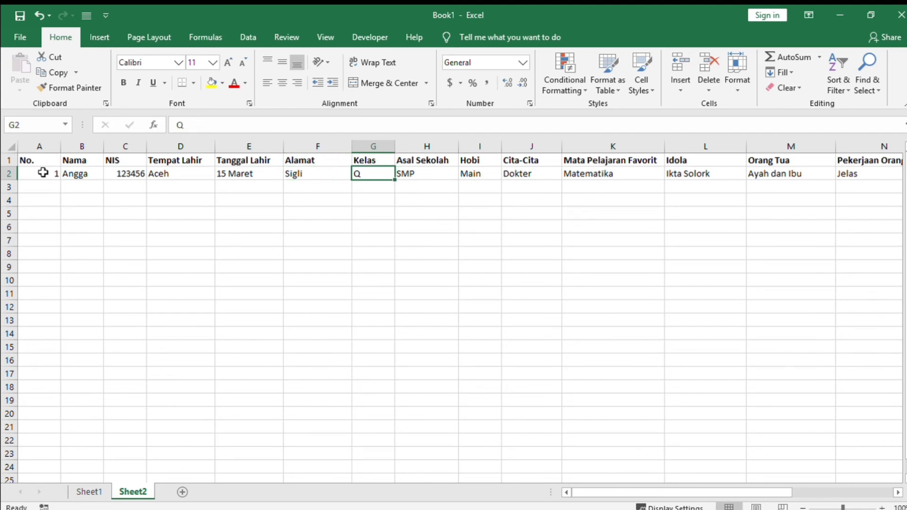
{"action": "key", "text": "Right"}
{"action": "key", "text": "Right"}
{"action": "key", "text": "Right"}
{"action": "key", "text": "Right"}
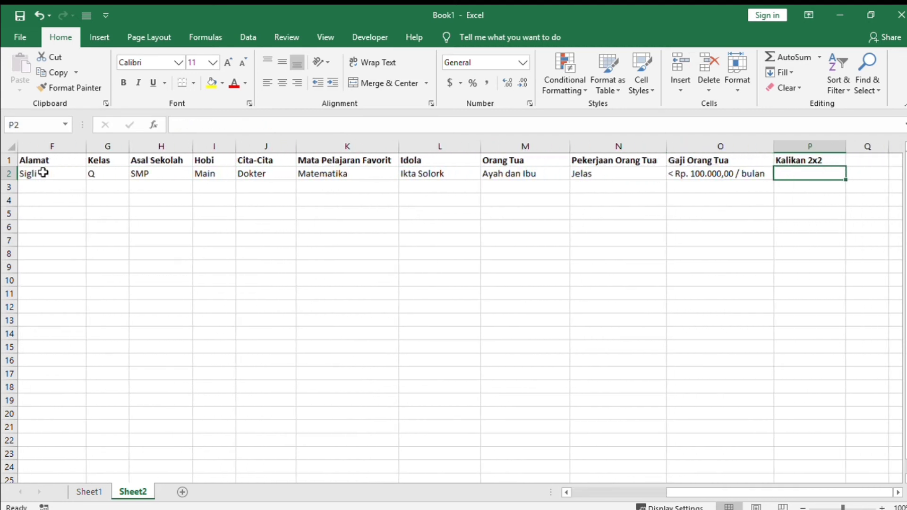
Enter =2*2 in P2 under Kalikan 2x2, and undo that entry.
{"action": "type", "text": "=2"}
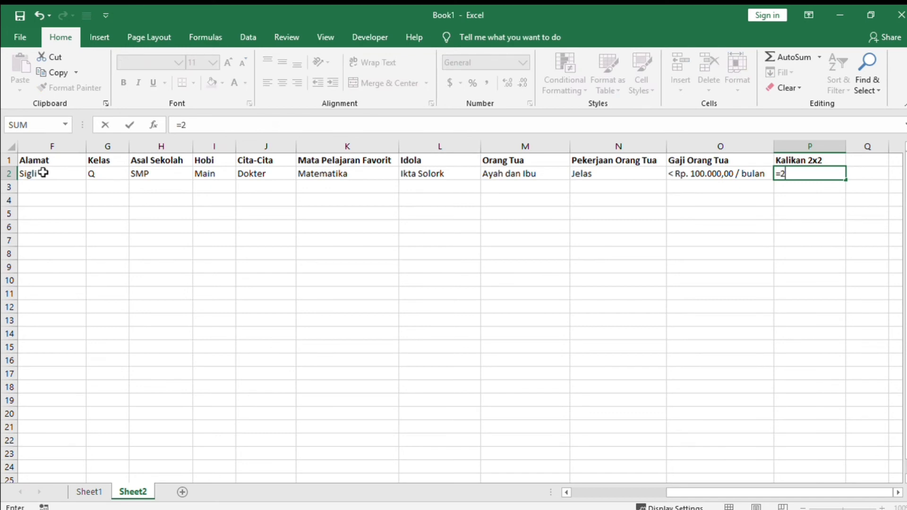
{"action": "type", "text": "*2"}
{"action": "key", "text": "Return"}
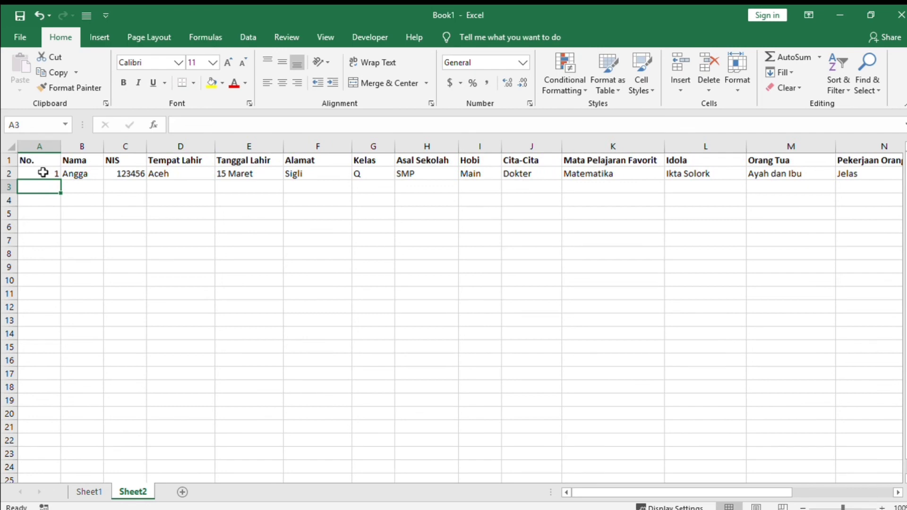
{"action": "key", "text": "ctrl+z"}
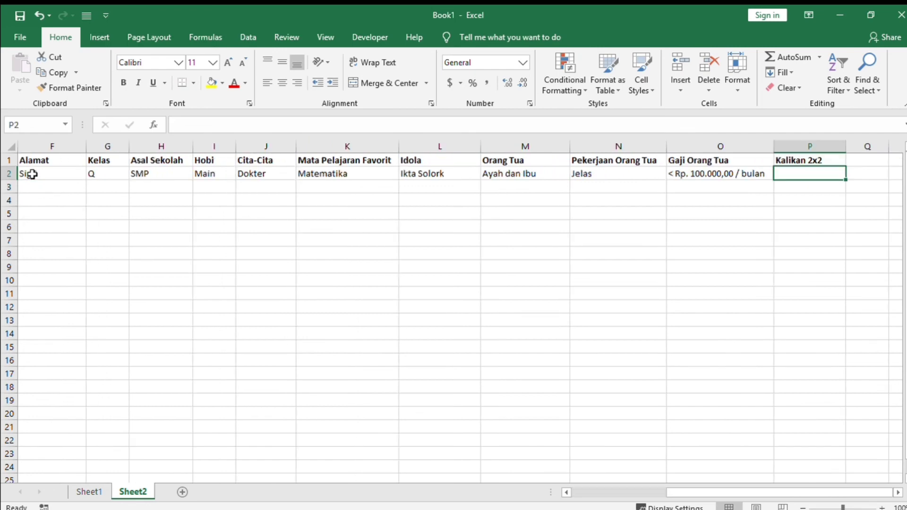
Enter the formula =2*2 in P2 while keeping that cell selected.
{"action": "type", "text": "=2"}
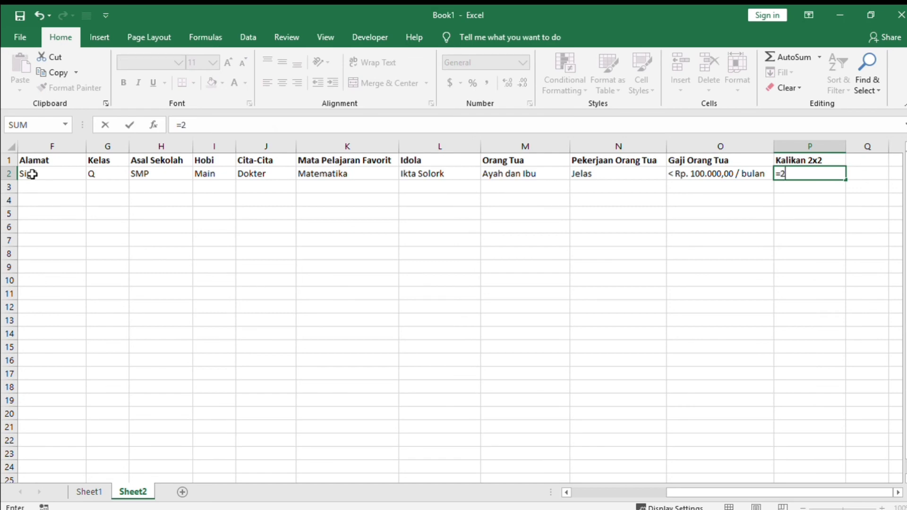
{"action": "type", "text": "*2"}
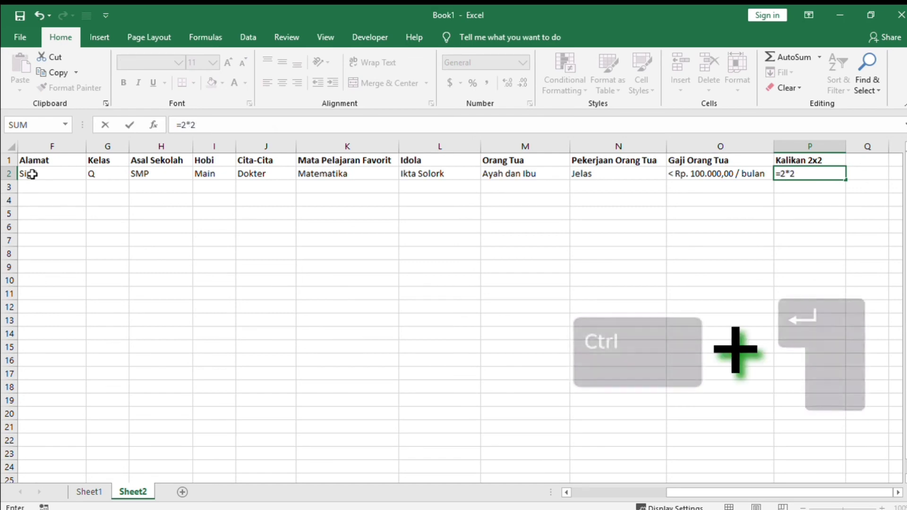
{"action": "key", "text": "ctrl+Return"}
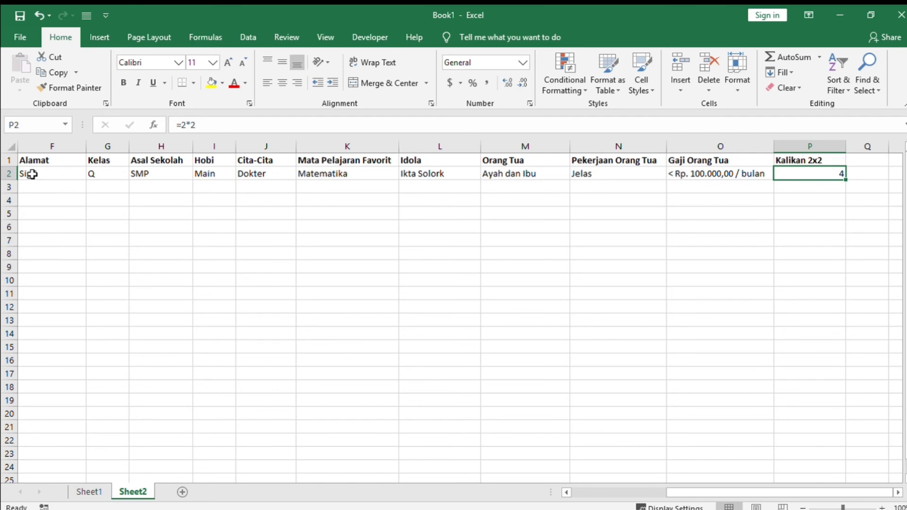
Start the second record in row 3 with No. 2 in A3 and the student's name in B3.
{"action": "key", "text": "Return"}
{"action": "key", "text": "Home"}
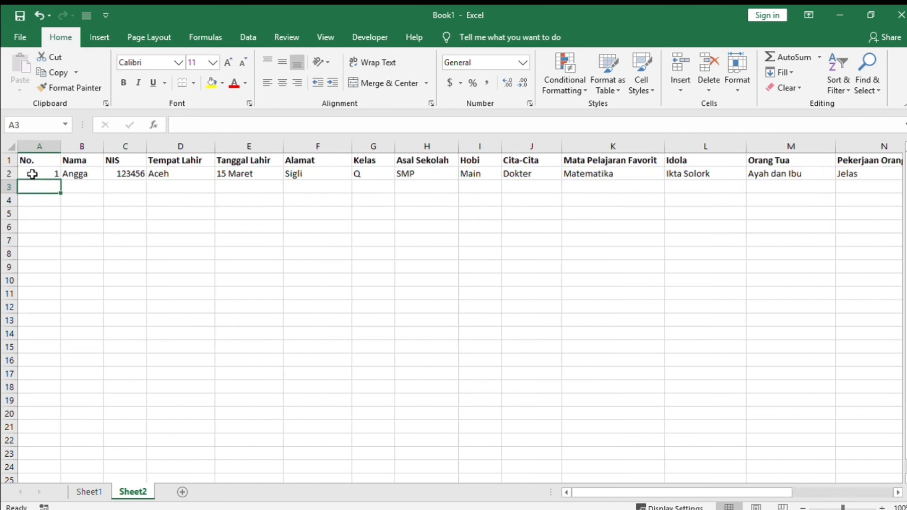
{"action": "type", "text": "2"}
{"action": "key", "text": "Tab"}
{"action": "type", "text": "Binan"}
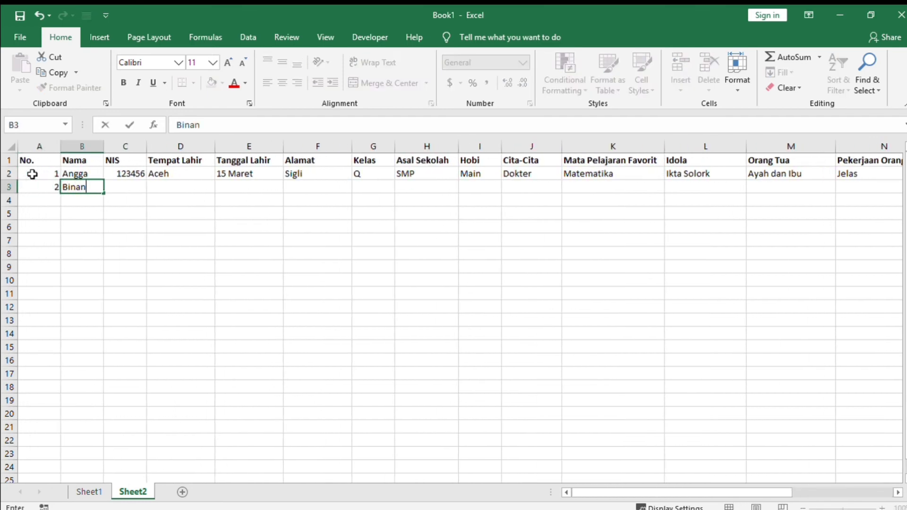
{"action": "type", "text": "a"}
{"action": "key", "text": "BackSpace"}
{"action": "type", "text": "ga"}
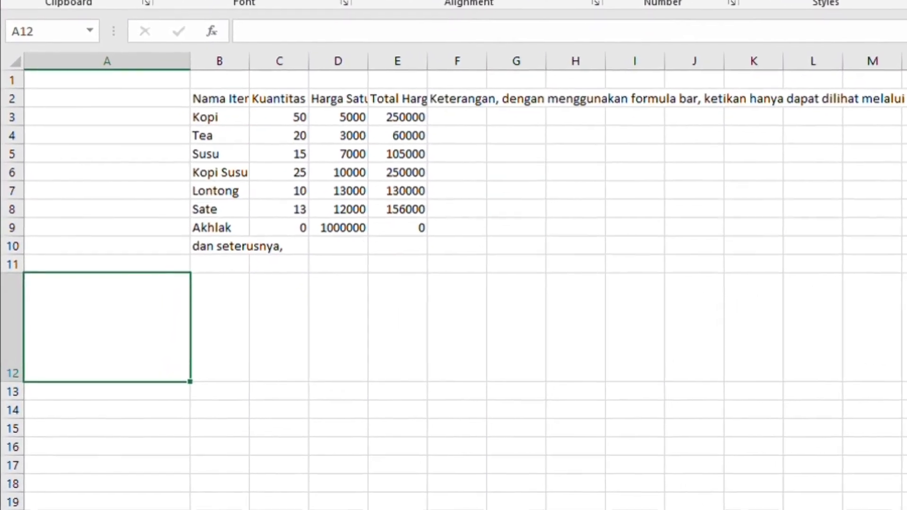
In the enlarged cell A12 on Sheet1, enter "Keterangan :" with "Apa ?" on a second line within the same cell.
{"action": "type", "text": "K"}
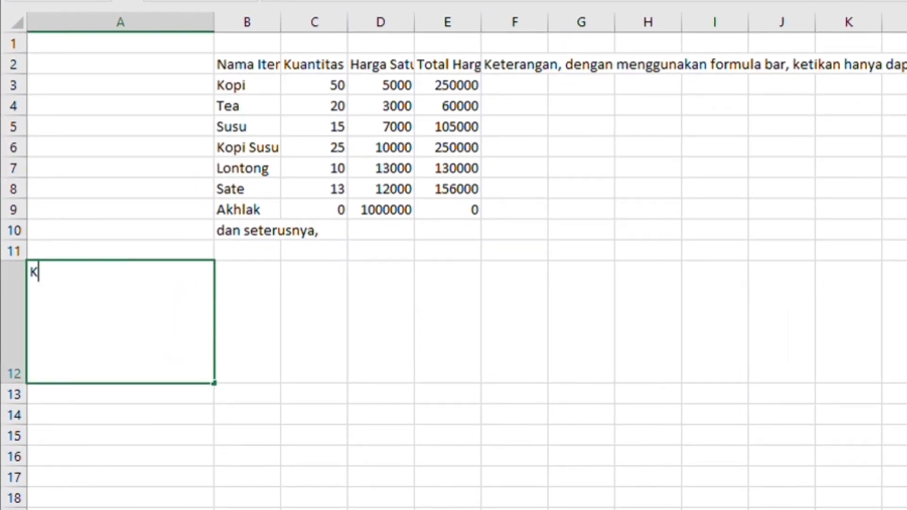
{"action": "type", "text": "eteran"}
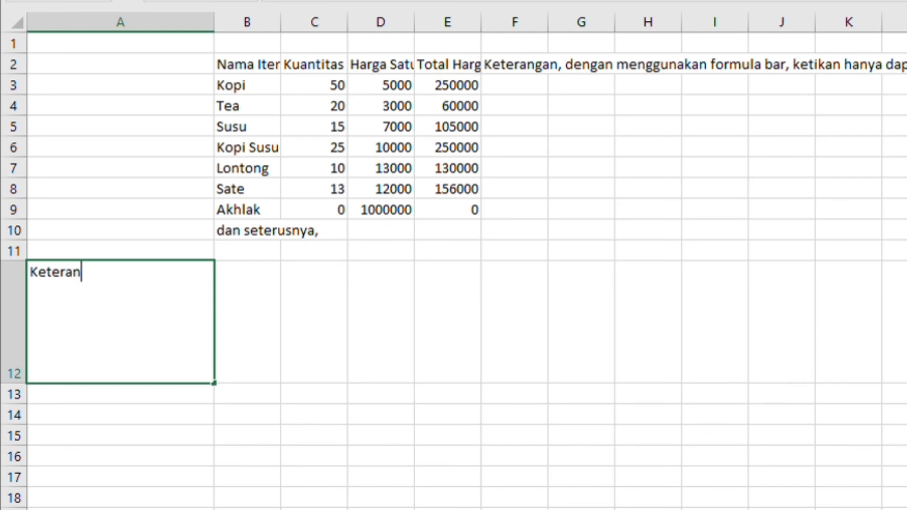
{"action": "type", "text": "gan :"}
{"action": "key", "text": "alt+Return"}
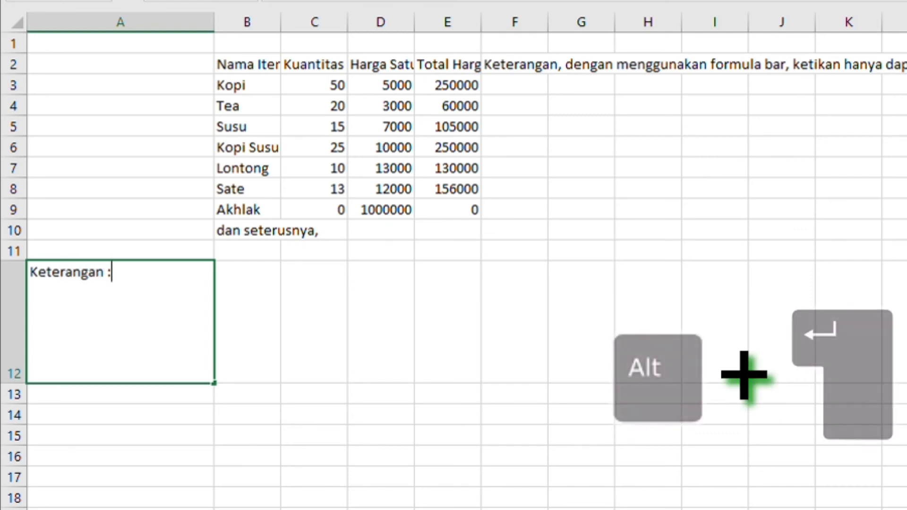
{"action": "key", "text": "alt+Return"}
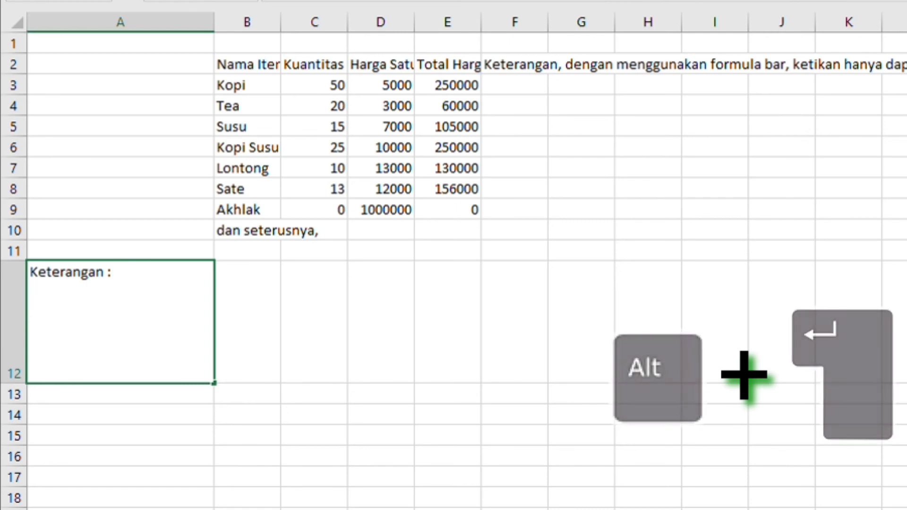
{"action": "type", "text": "APA"}
{"action": "key", "text": "BackSpace"}
{"action": "key", "text": "BackSpace"}
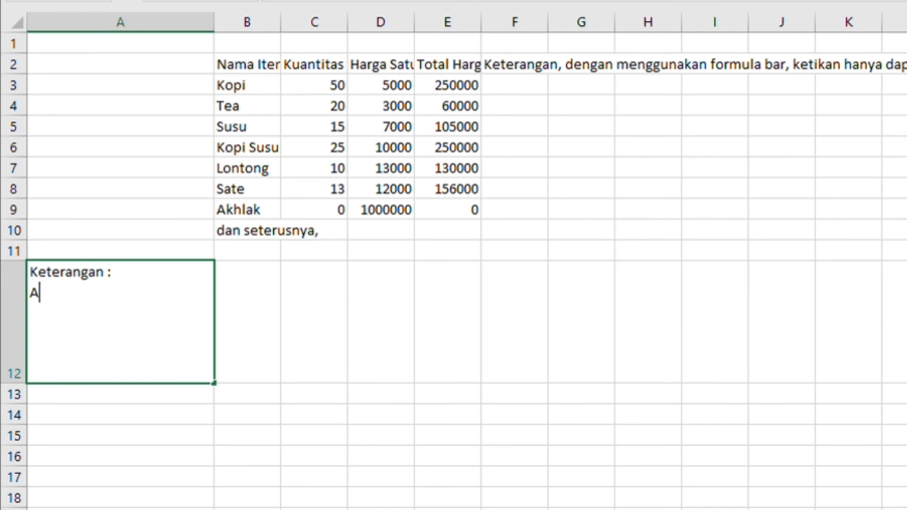
{"action": "type", "text": "pa ?"}
Add the lines "Isikan lah." and "Terserah." below "Apa ?" within cell A12.
{"action": "key", "text": "alt+Return"}
{"action": "type", "text": "Isikan"}
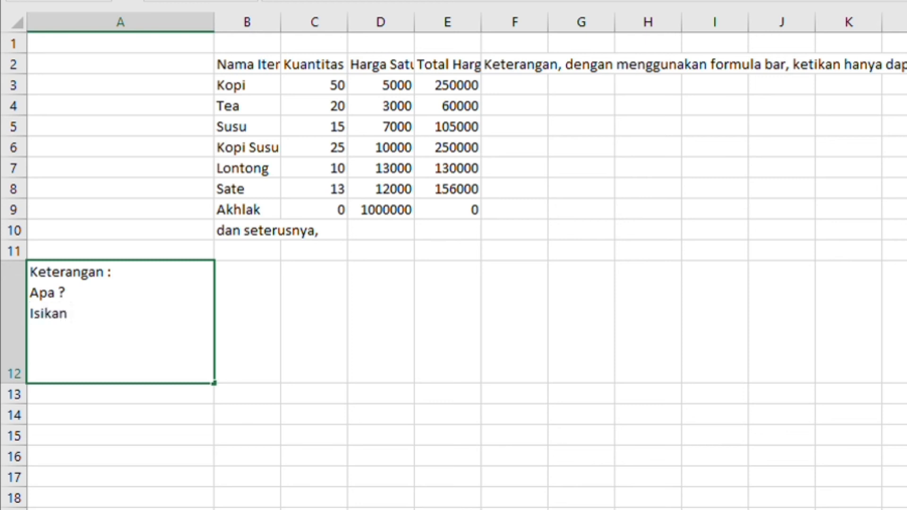
{"action": "type", "text": " lah."}
{"action": "key", "text": "alt+Return"}
{"action": "type", "text": "Ter"}
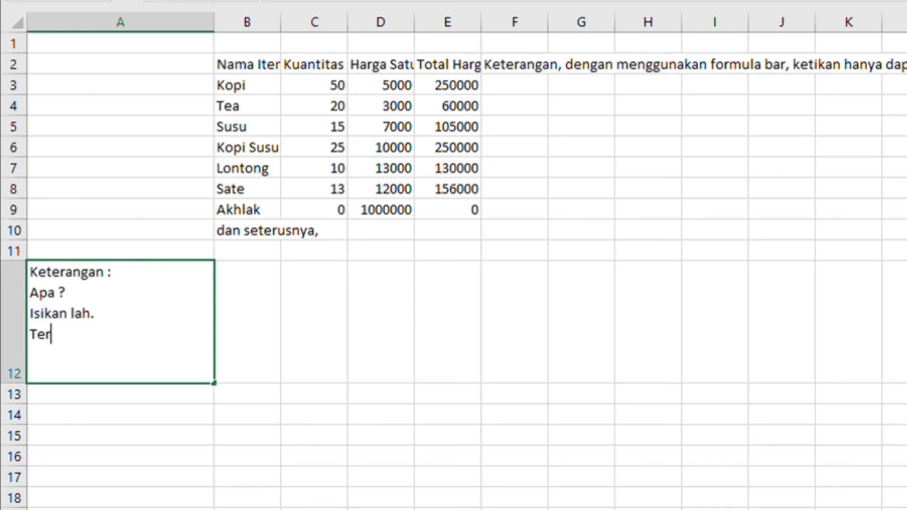
{"action": "type", "text": "serah."}
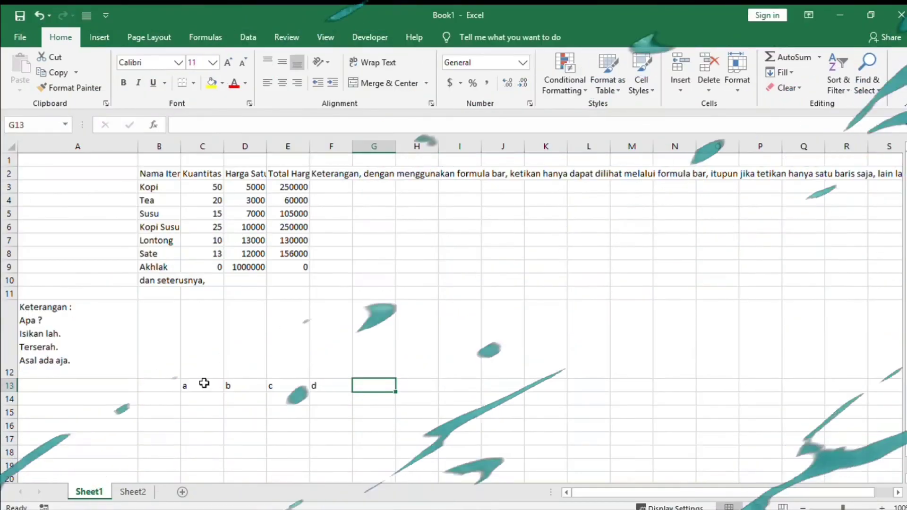
Continue the letters across row 13 by entering e, f, g, h and i in cells G13 to K13, keeping K13 selected.
{"action": "type", "text": "e"}
{"action": "key", "text": "Tab"}
{"action": "type", "text": "f"}
{"action": "key", "text": "Tab"}
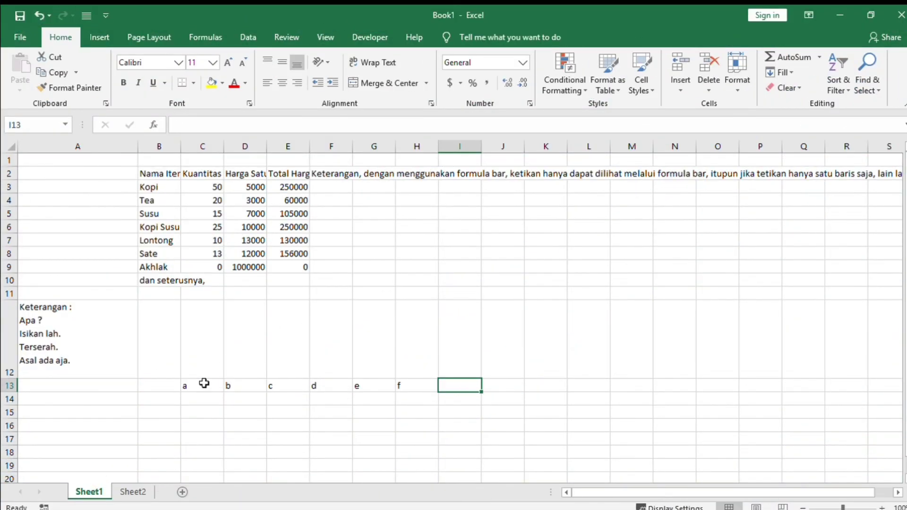
{"action": "type", "text": "g"}
{"action": "key", "text": "Tab"}
{"action": "type", "text": "h"}
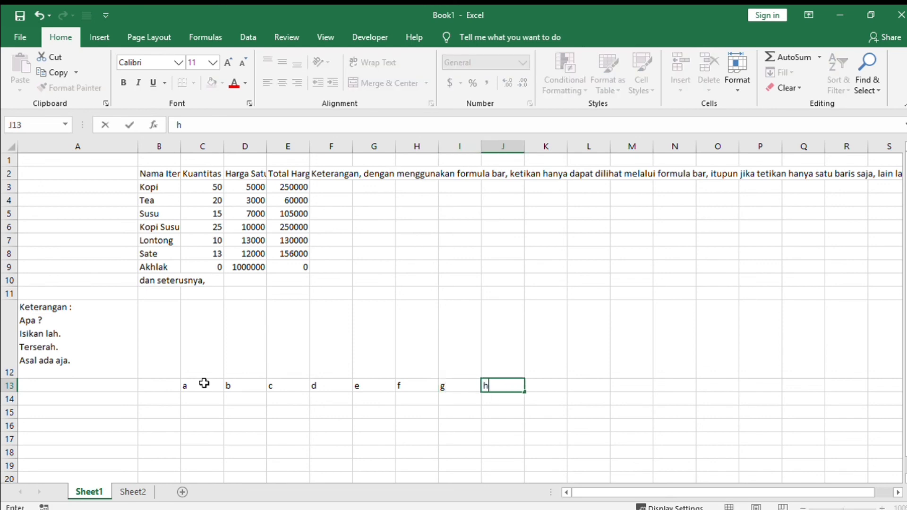
{"action": "key", "text": "Tab"}
{"action": "type", "text": "i"}
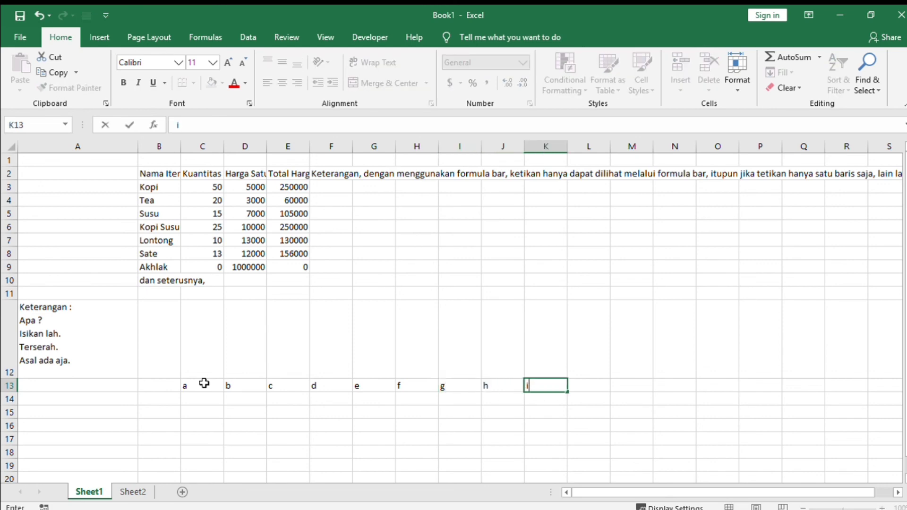
{"action": "key", "text": "ctrl+Return"}
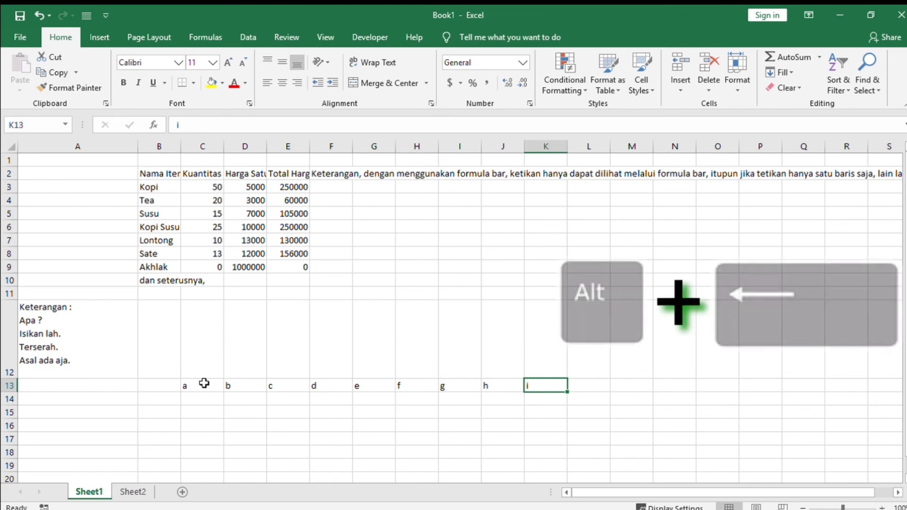
Undo all the letter entries in row 13 one by one, back to the first letter in C13.
{"action": "key", "text": "alt+BackSpace"}
{"action": "key", "text": "alt+BackSpace"}
{"action": "key", "text": "alt+BackSpace"}
{"action": "key", "text": "alt+BackSpace"}
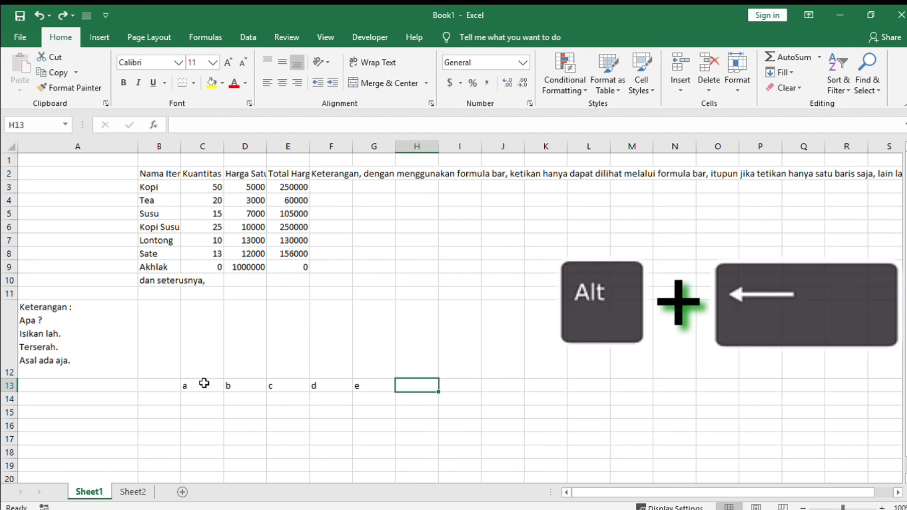
{"action": "key", "text": "alt+BackSpace"}
{"action": "key", "text": "alt+BackSpace"}
{"action": "key", "text": "alt+BackSpace"}
{"action": "key", "text": "alt+BackSpace"}
{"action": "key", "text": "alt+BackSpace"}
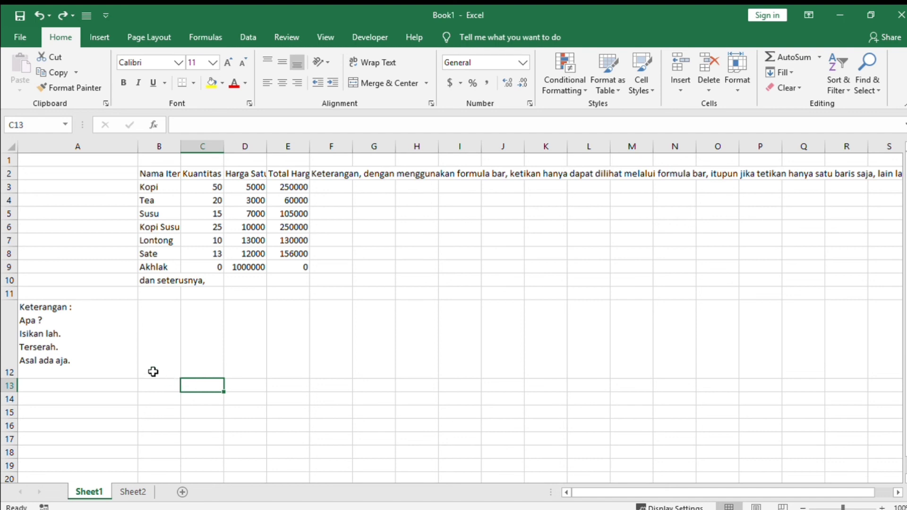
Edit cell A12 in place and add a line break after "Asal ada aja.".
{"action": "left_click", "coordinate": [116, 340]}
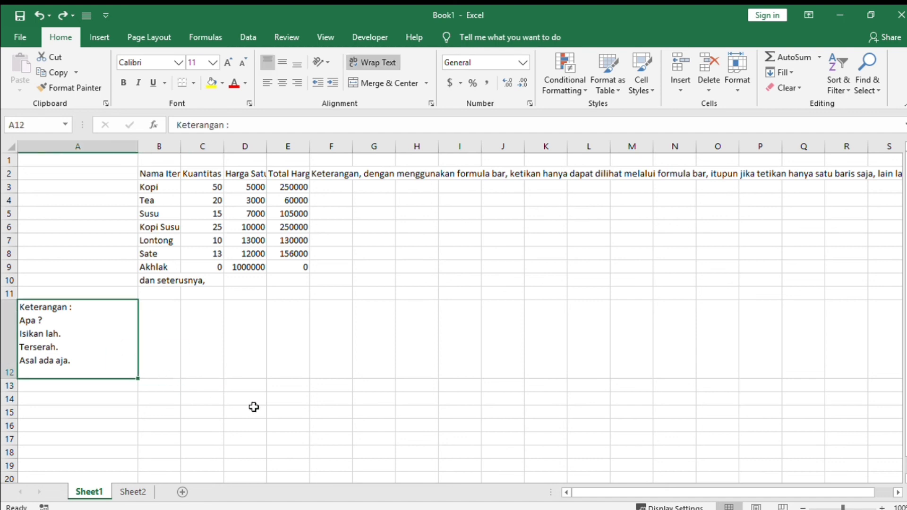
{"action": "key", "text": "F2"}
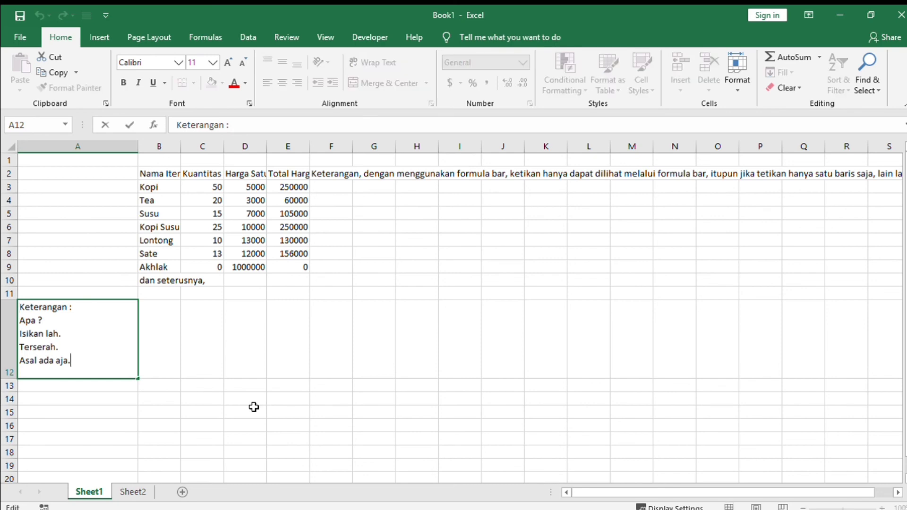
{"action": "key", "text": "alt+Return"}
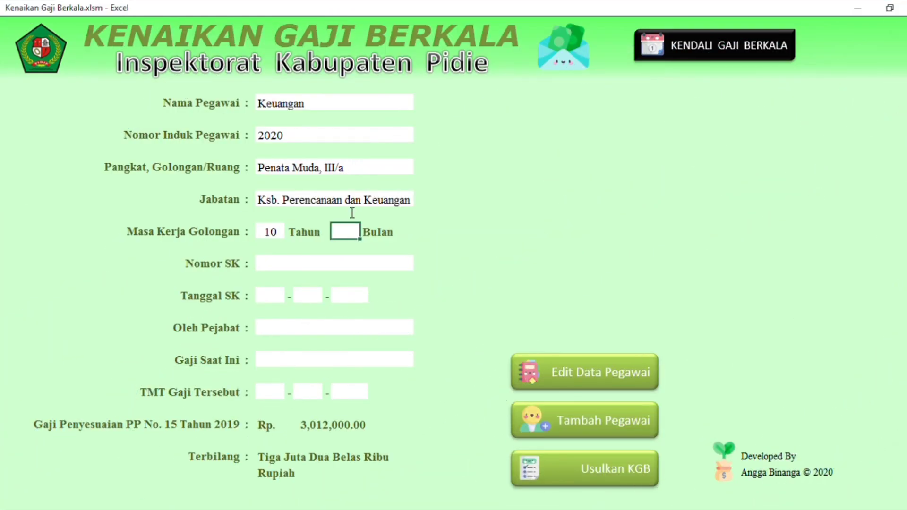
In the Kenaikan Gaji Berkala workbook, set the Masa Kerja Golongan months to 00 and start the KGB proposal.
{"action": "type", "text": "00"}
{"action": "left_click", "coordinate": [583, 462]}
{"action": "left_click", "coordinate": [580, 465]}
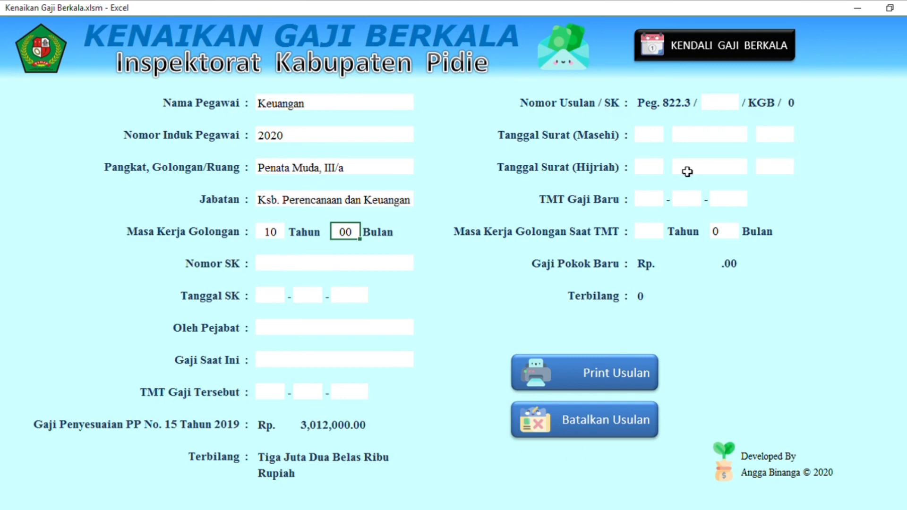
Enter 12 as the Nomor Usulan / SK, stored as text, and 12 as the Nomor SK.
{"action": "left_click", "coordinate": [720, 95]}
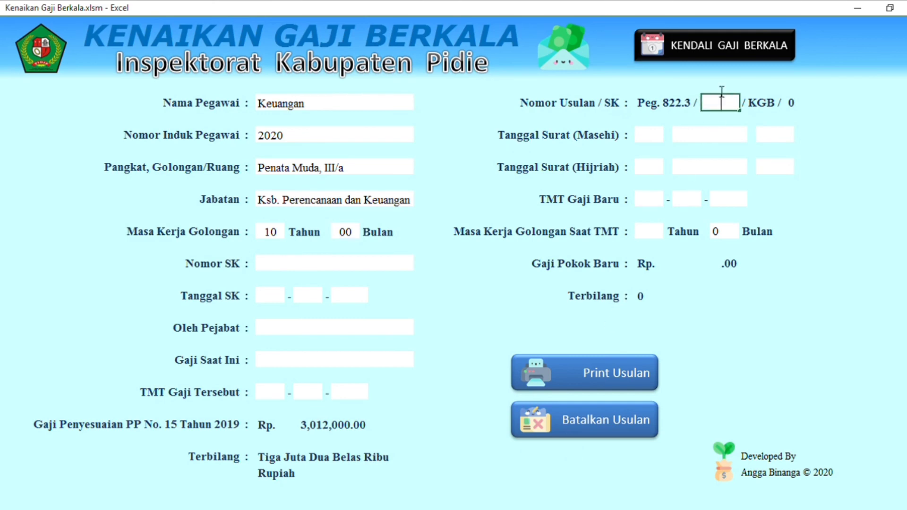
{"action": "type", "text": "'12"}
{"action": "key", "text": "Return"}
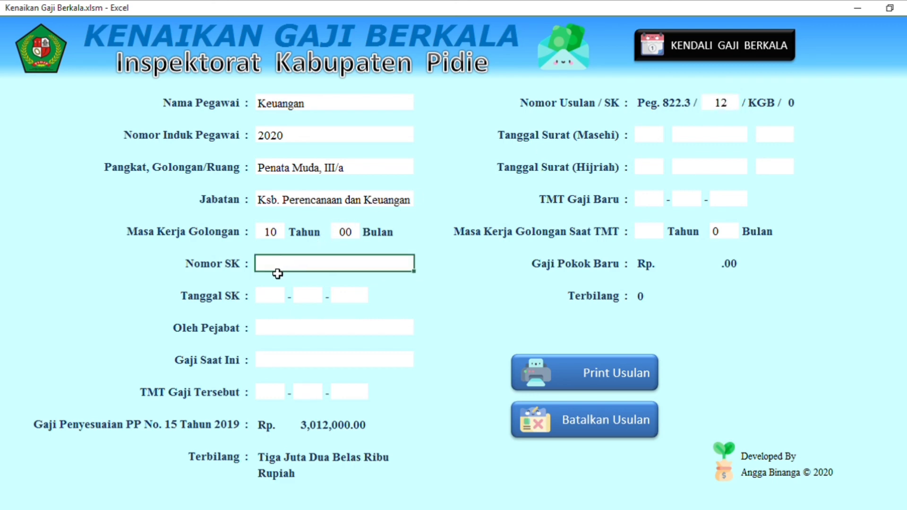
{"action": "type", "text": "12"}
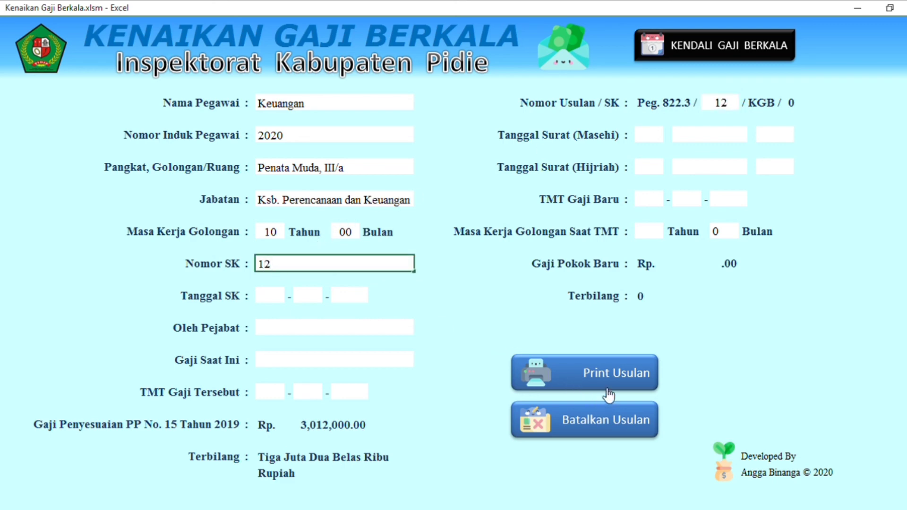